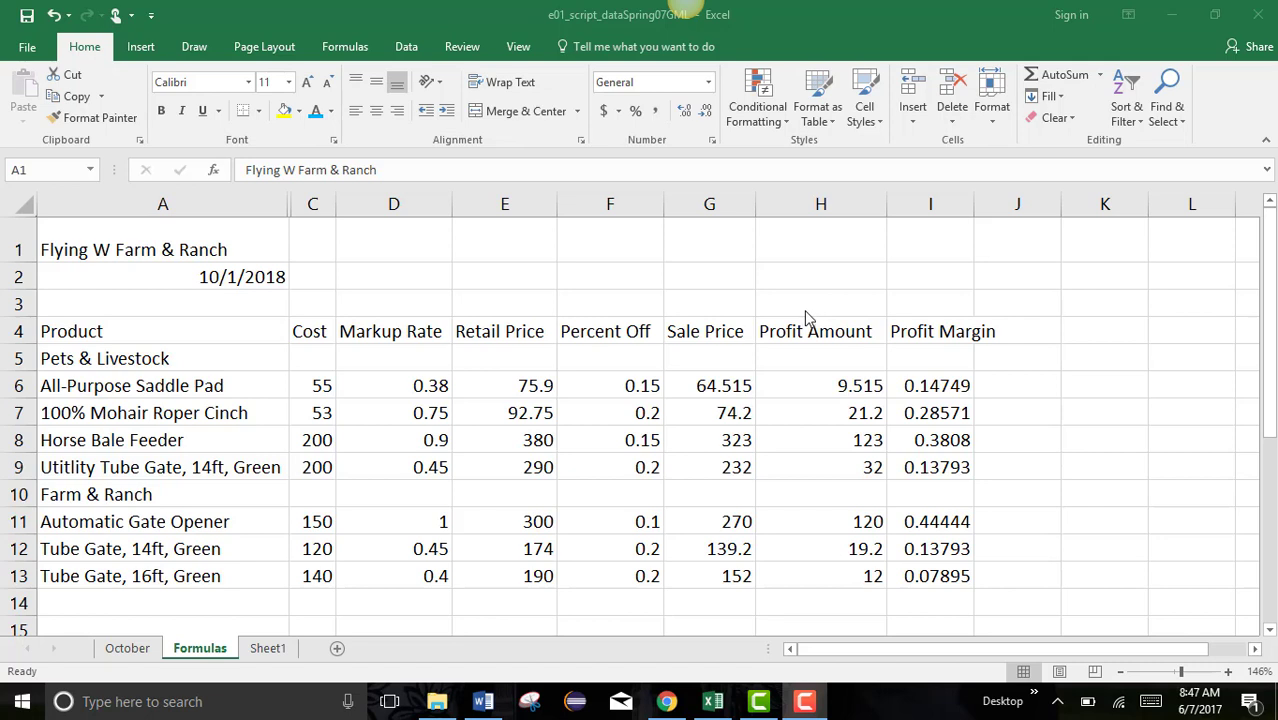
# - Apply the Heading 1 cell style to the title row, cells A1 through I1
pyautogui.click(160, 235)
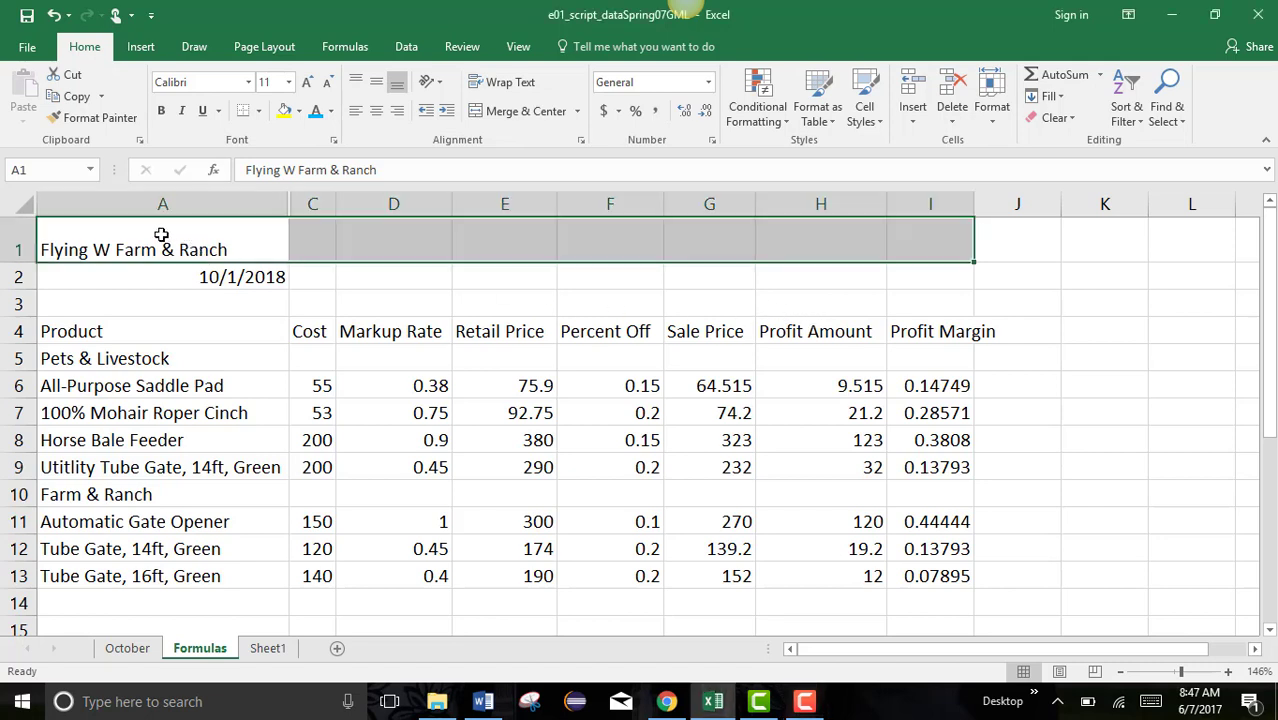
pyautogui.click(157, 236)
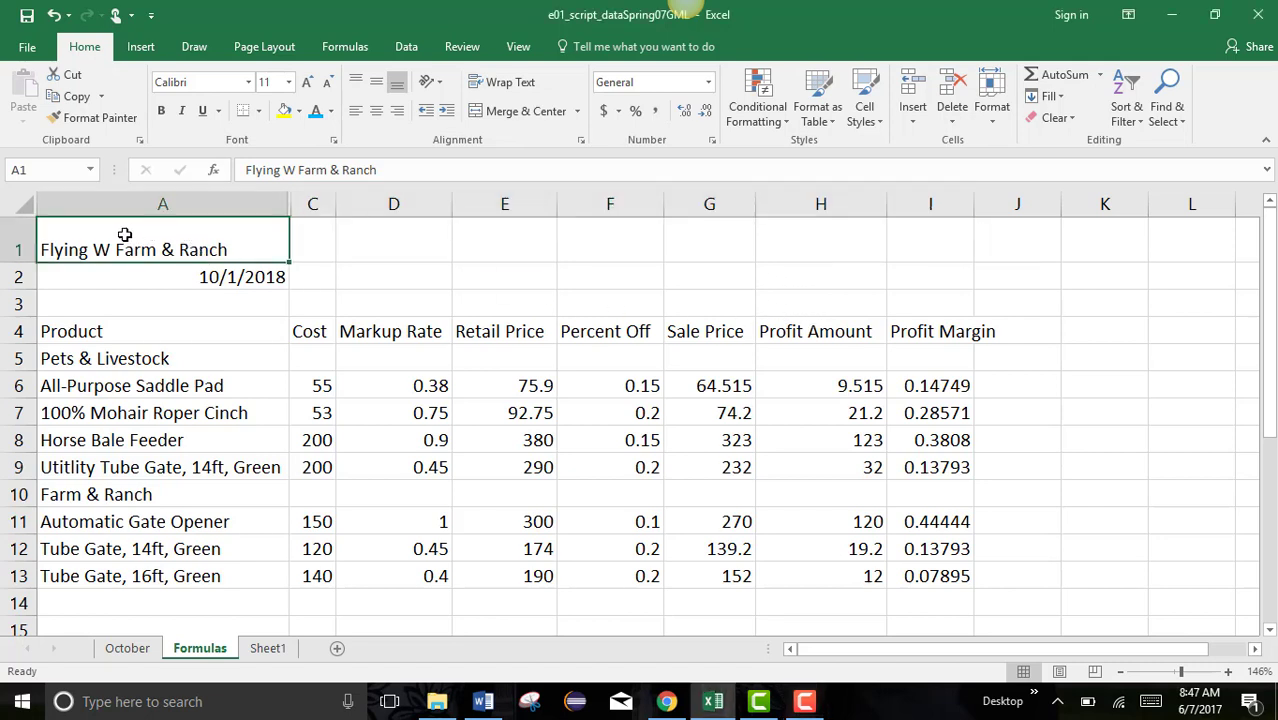
pyautogui.moveTo(127, 235); pyautogui.dragTo(899, 224)
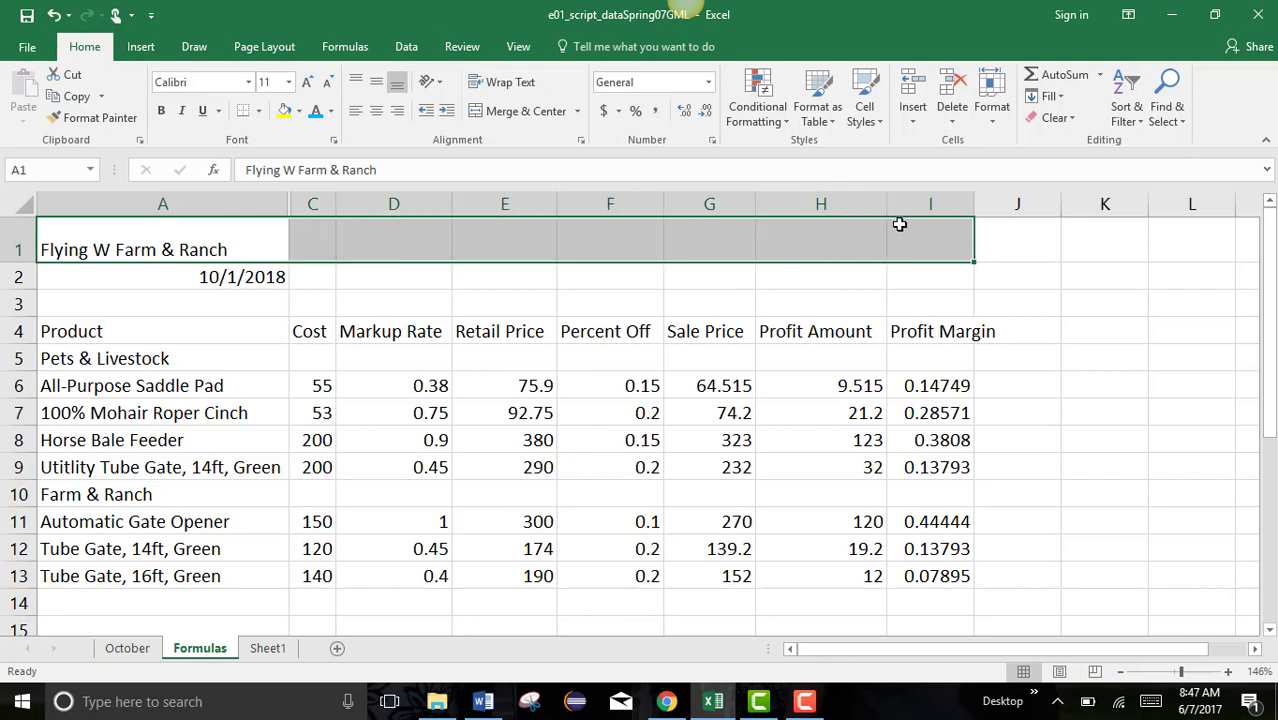
pyautogui.click(864, 120)
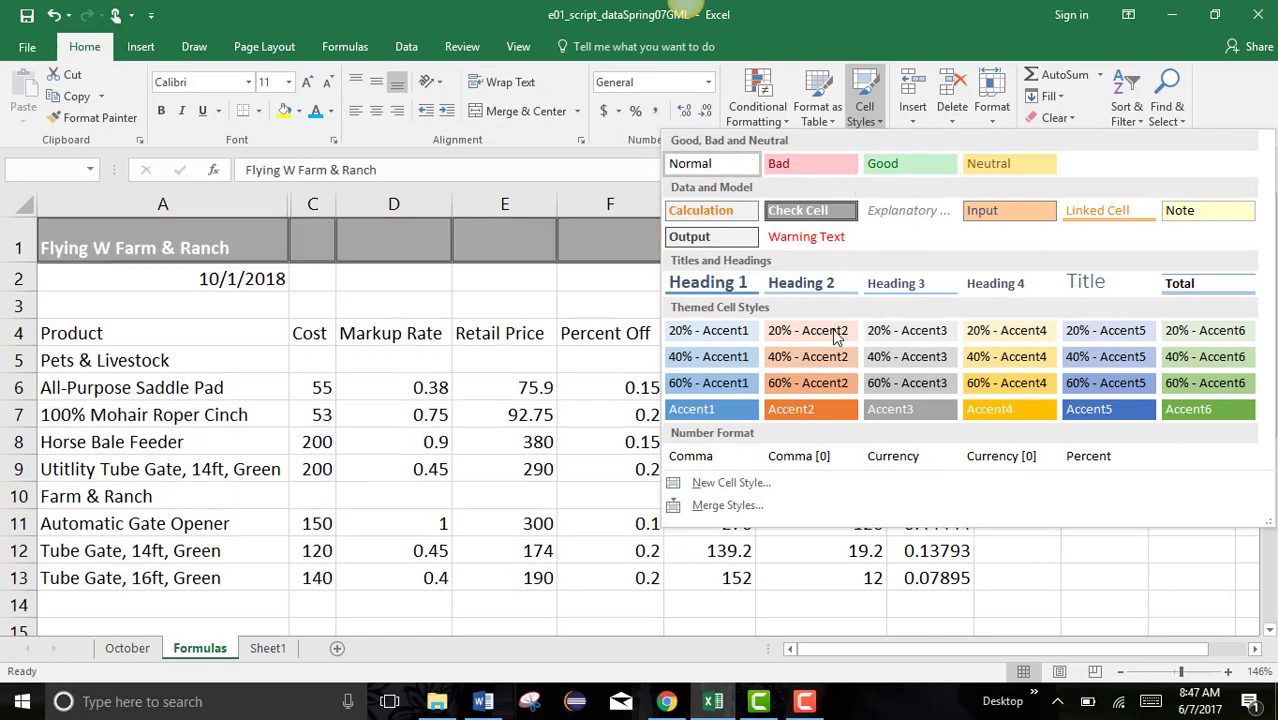
pyautogui.click(707, 283)
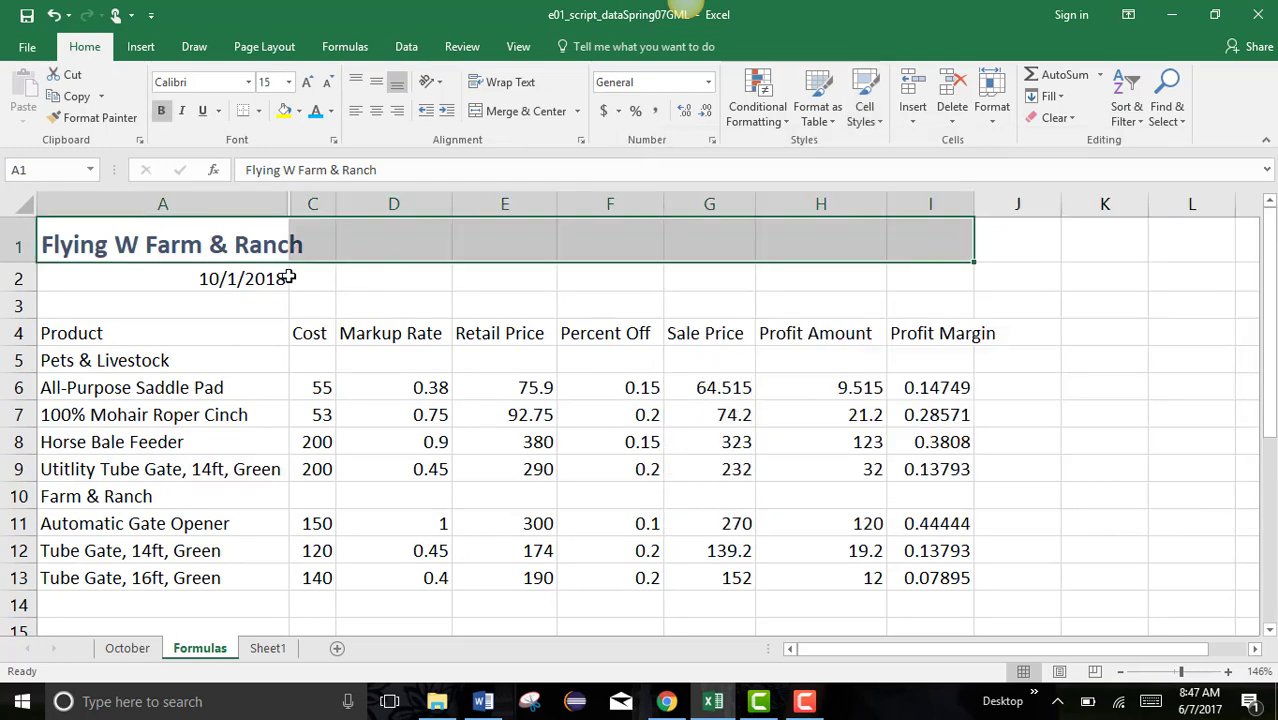
pyautogui.click(162, 245)
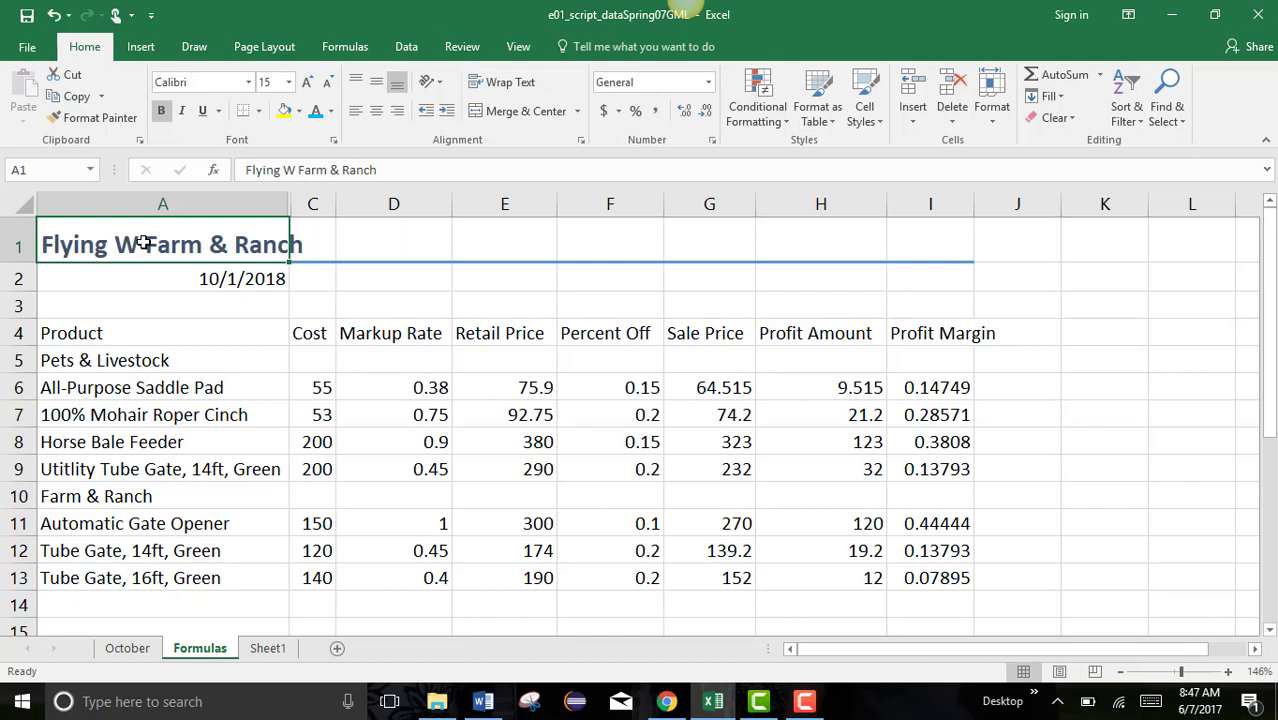
pyautogui.click(311, 227)
pyautogui.click(396, 238)
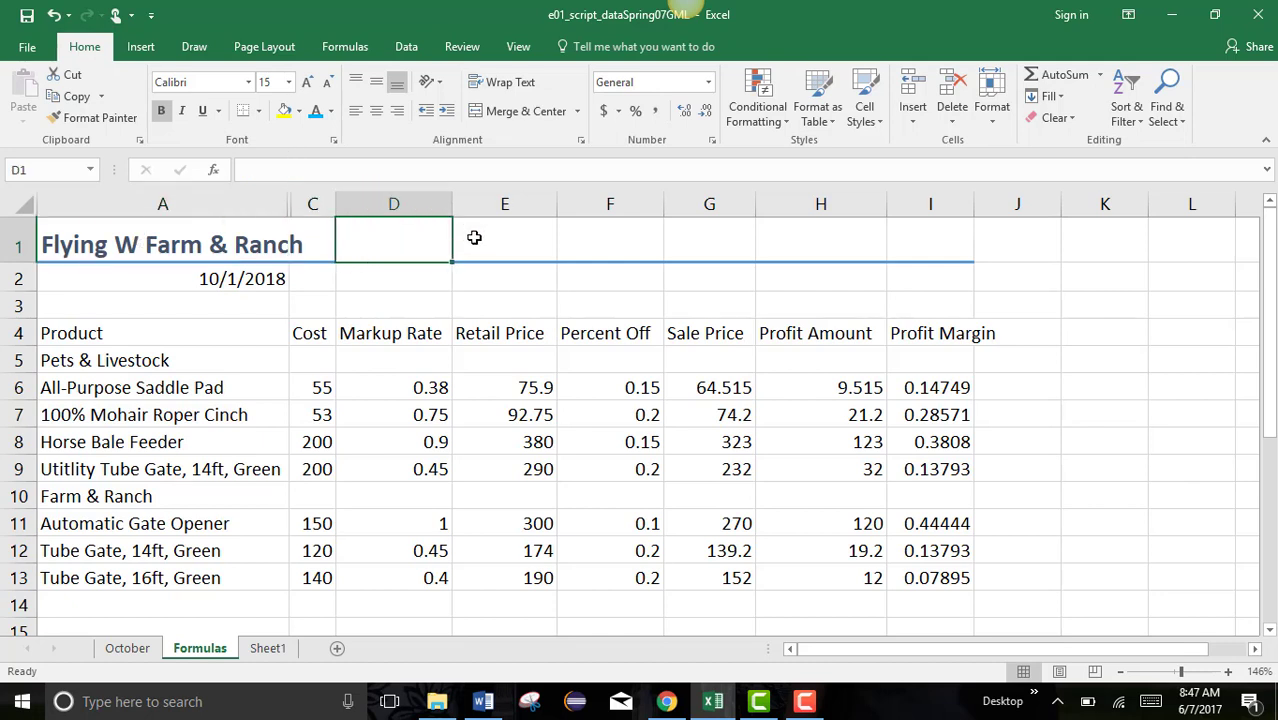
pyautogui.click(474, 237)
pyautogui.click(588, 237)
pyautogui.click(702, 250)
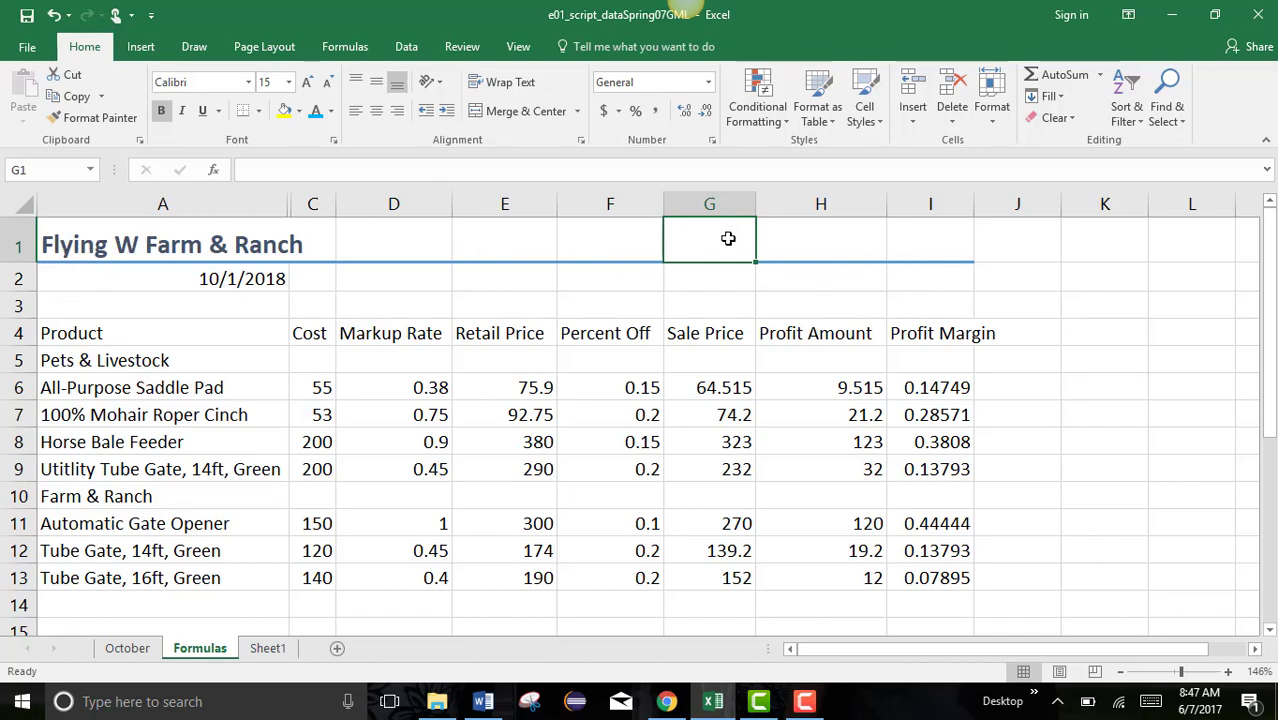
# - Merge and center the company title across cells A1 through I1
pyautogui.click(153, 242)
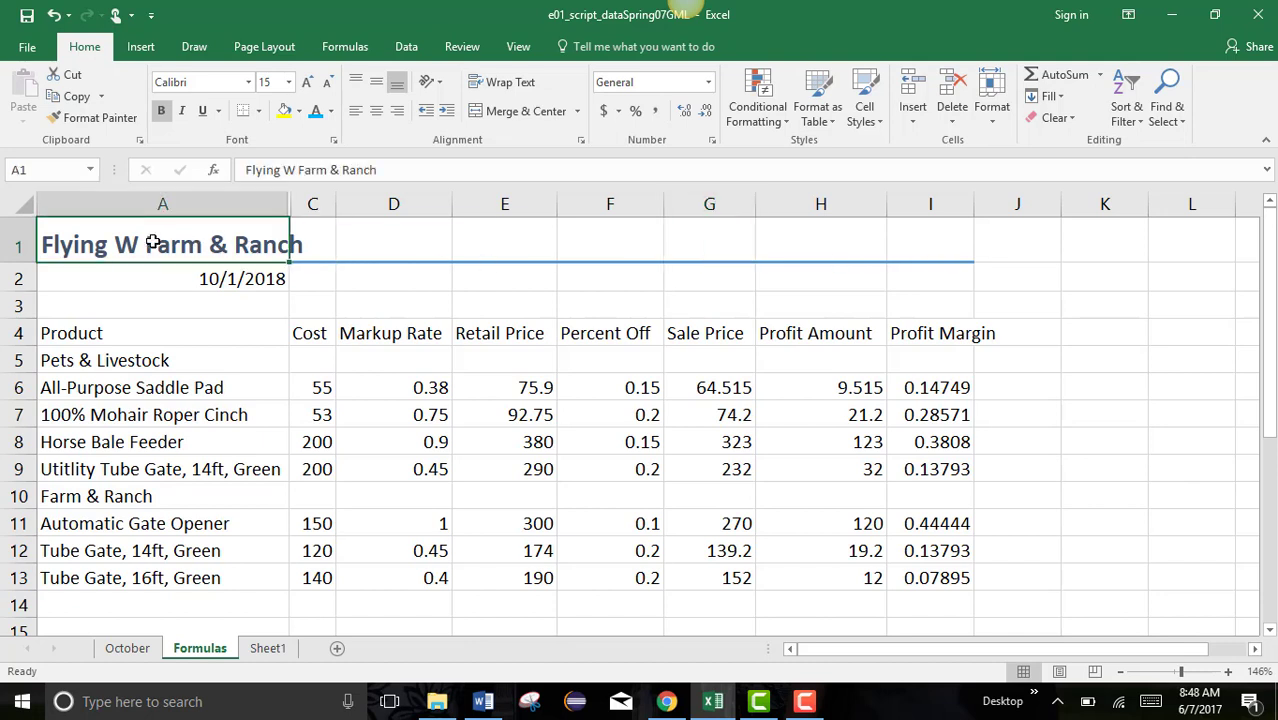
pyautogui.moveTo(153, 242); pyautogui.dragTo(893, 257)
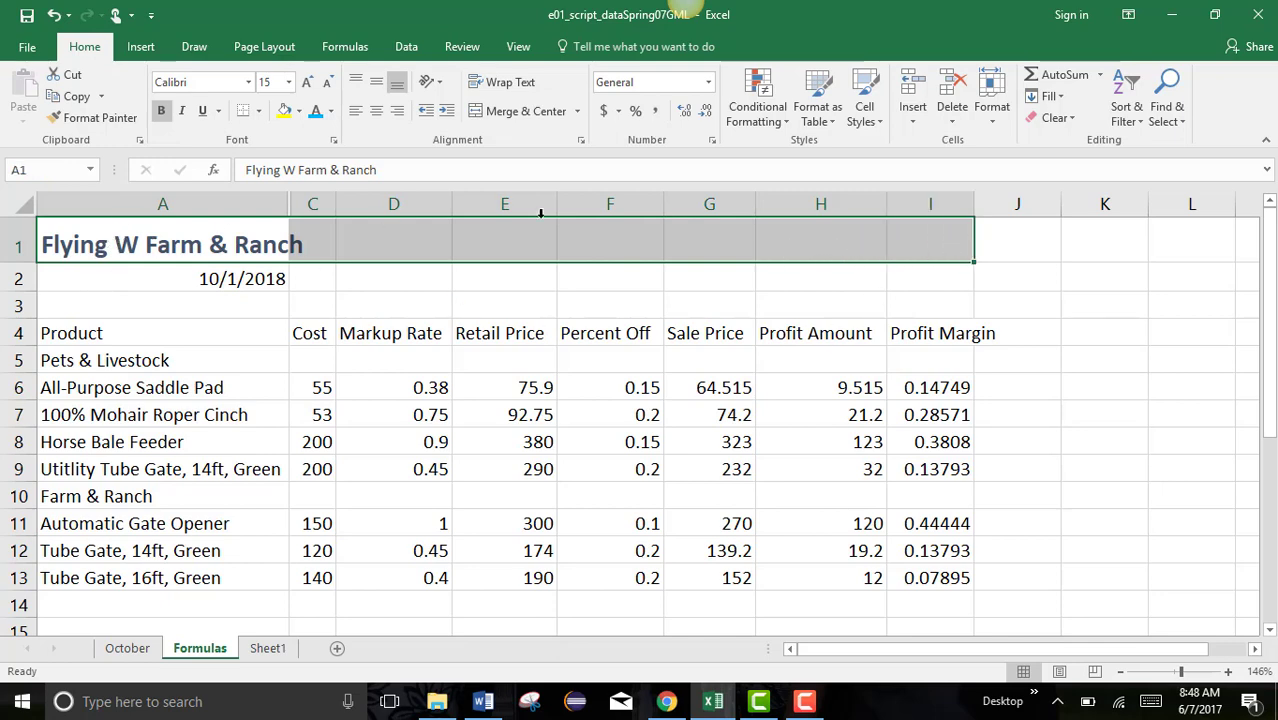
pyautogui.click(490, 114)
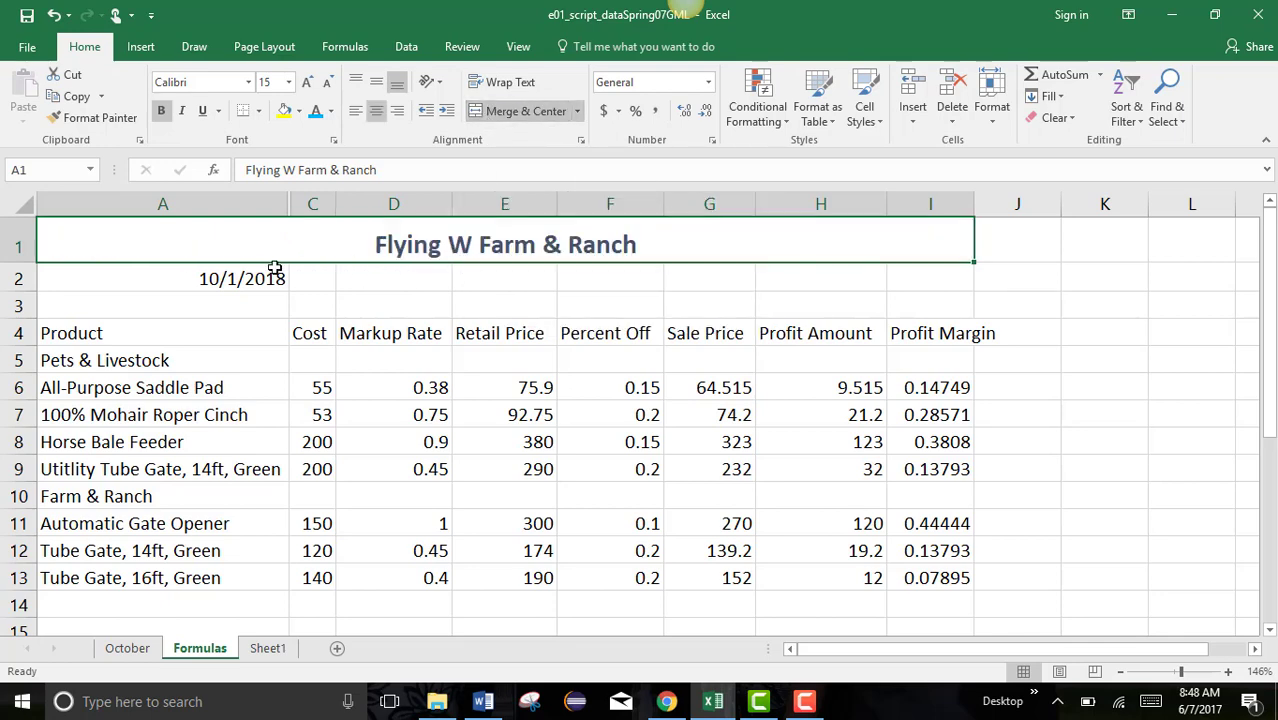
pyautogui.click(376, 289)
pyautogui.click(508, 247)
# - Merge and center the date across cells A2 through I2
pyautogui.click(202, 280)
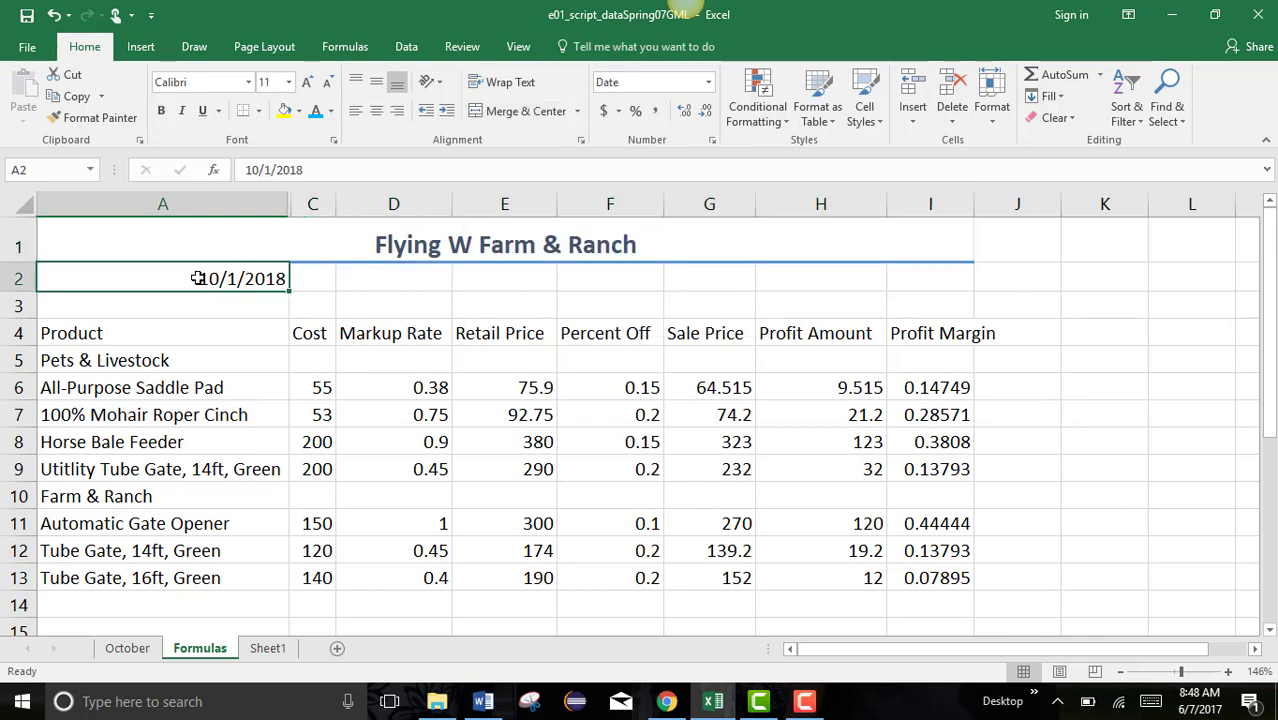
pyautogui.moveTo(190, 277); pyautogui.dragTo(924, 269)
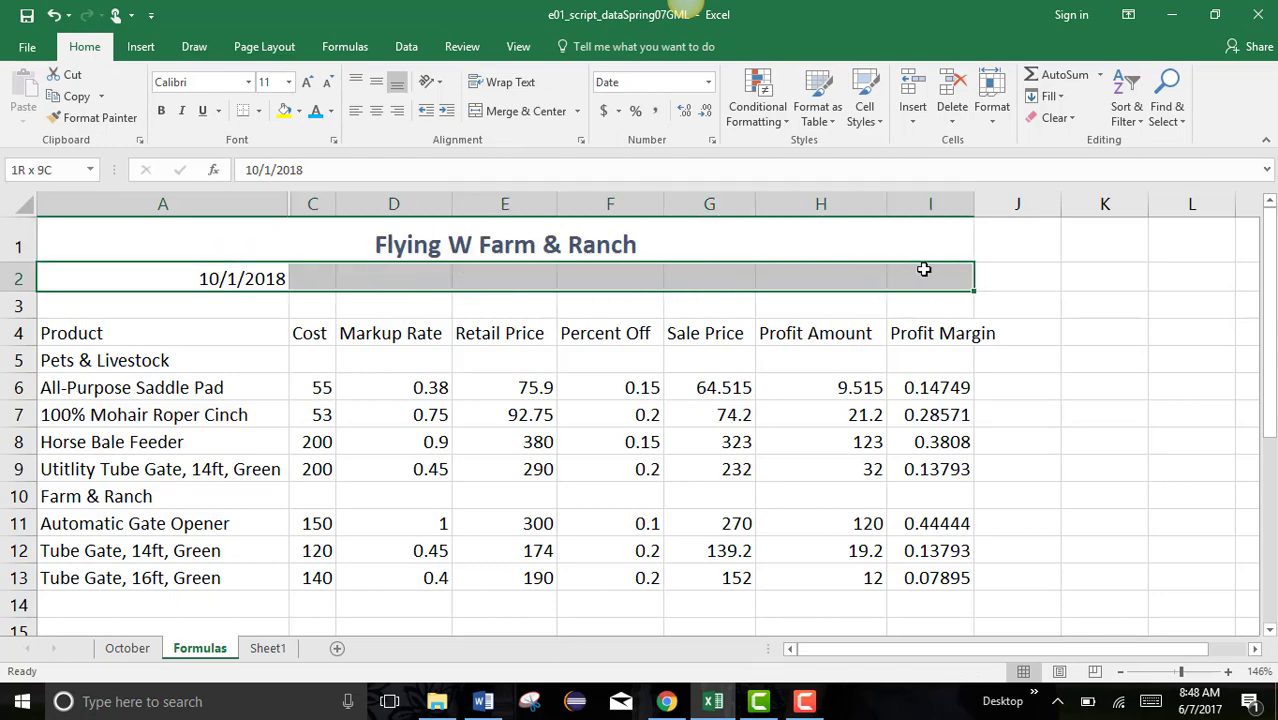
pyautogui.click(520, 110)
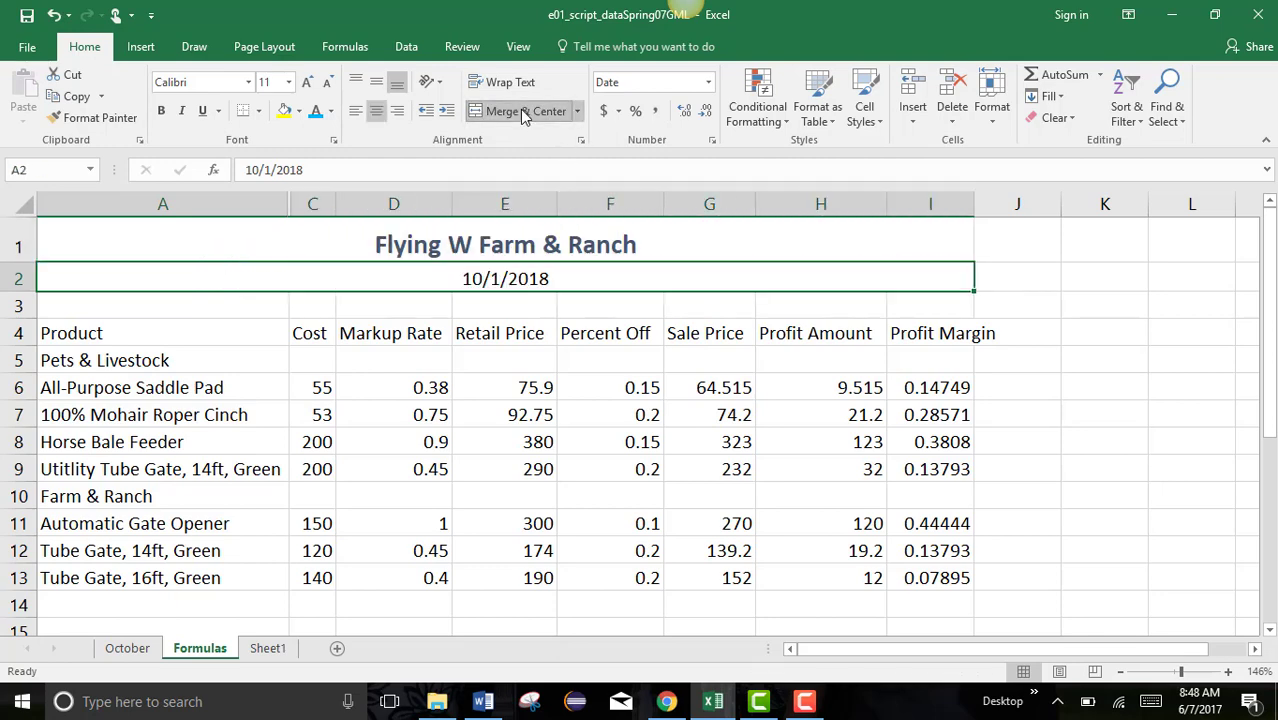
pyautogui.click(605, 415)
pyautogui.click(296, 255)
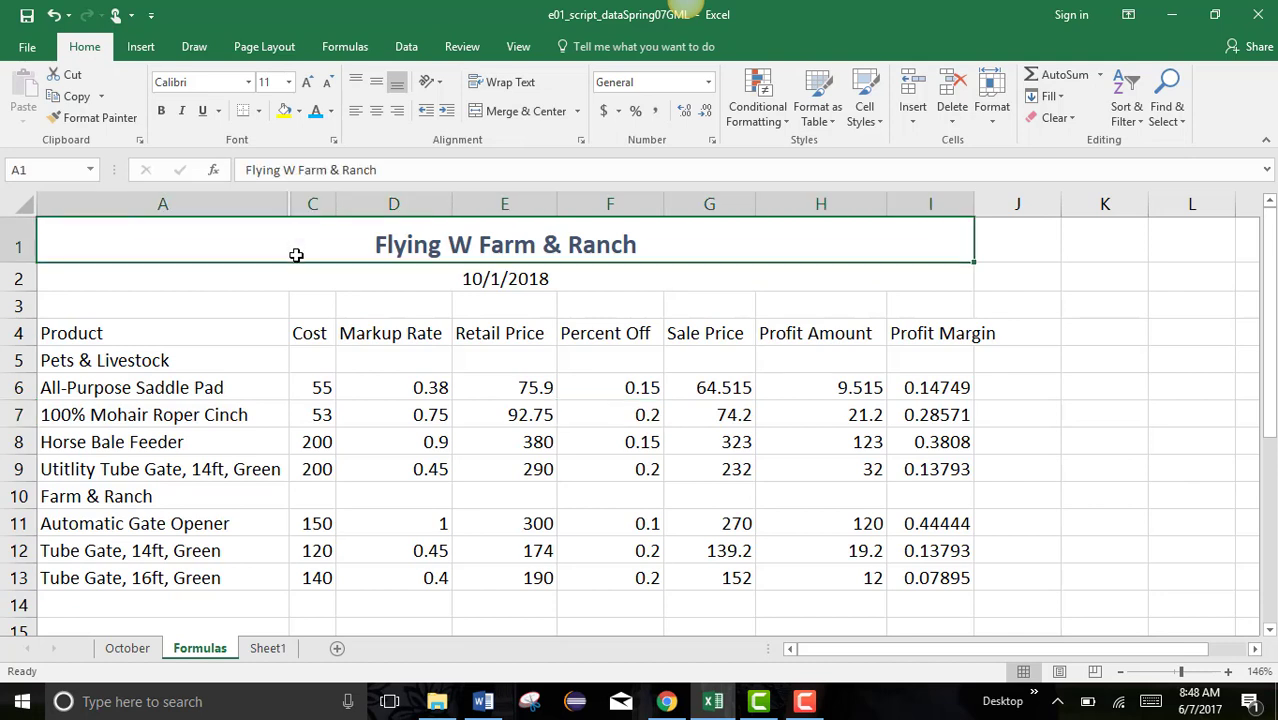
pyautogui.moveTo(296, 255); pyautogui.dragTo(294, 274)
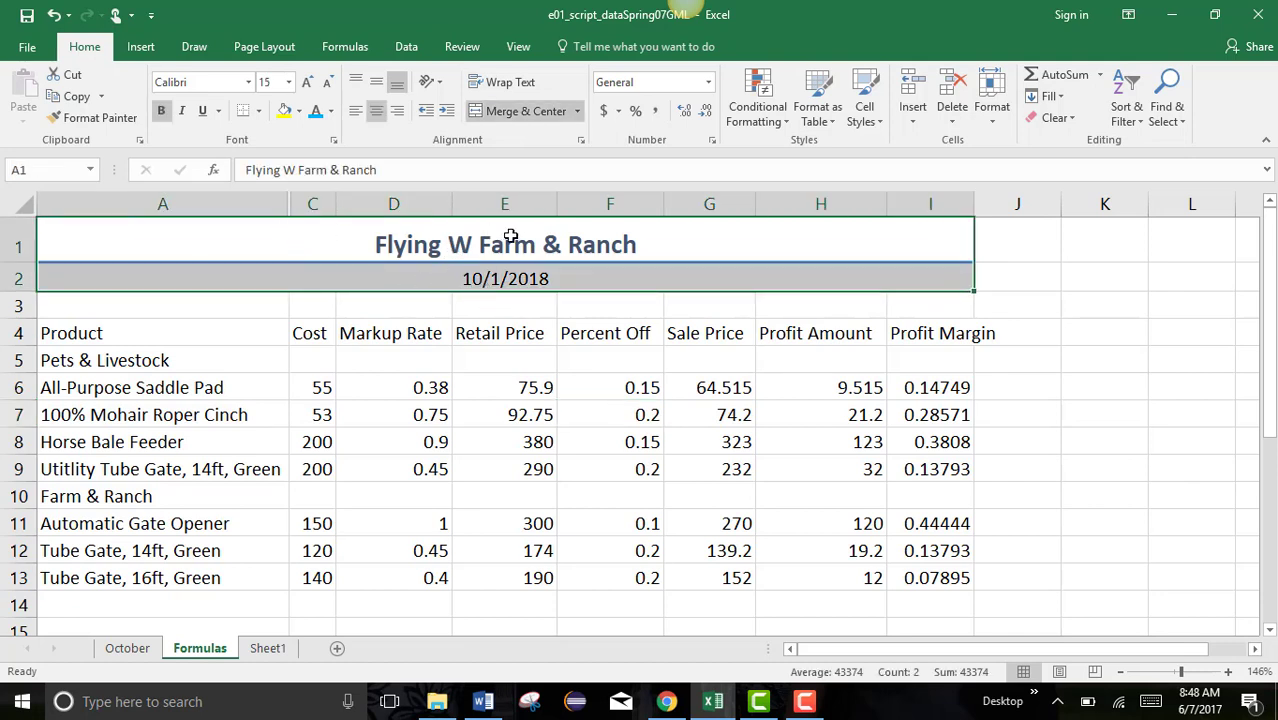
pyautogui.click(502, 284)
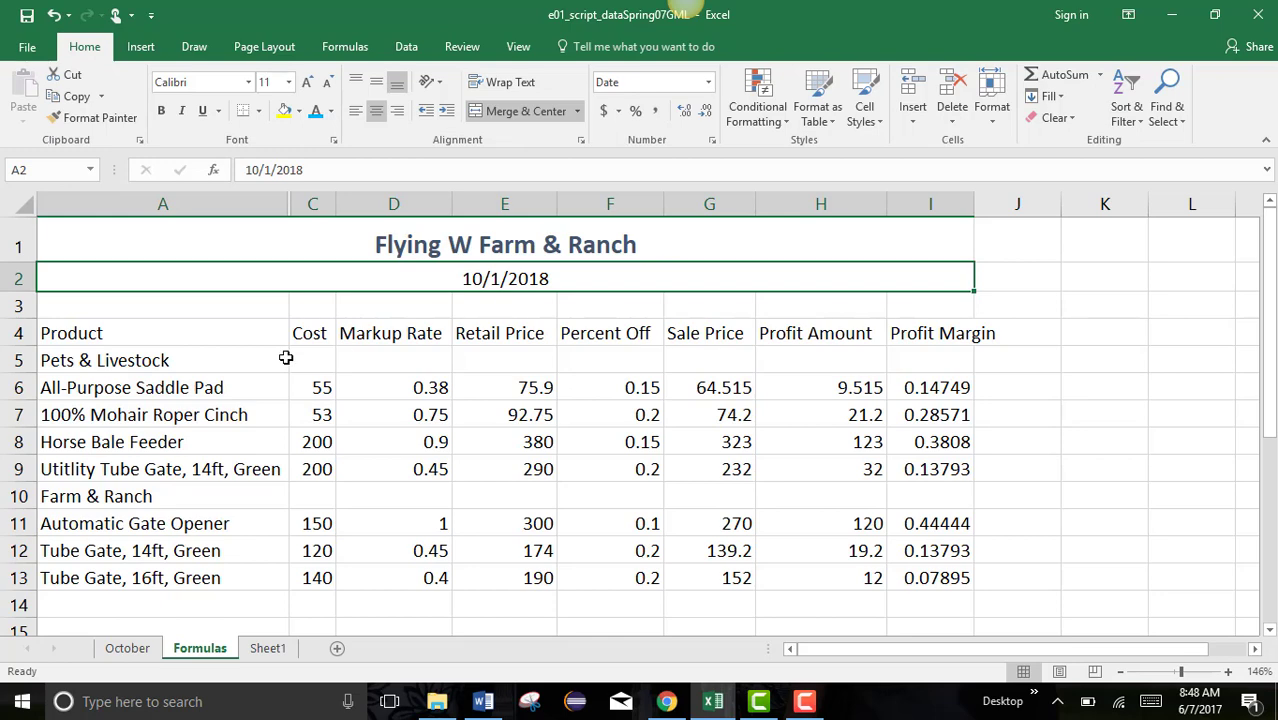
# - Wrap the text of the column headings in A4:I4 and narrow the Percent Off column so its heading takes two lines
pyautogui.moveTo(120, 336); pyautogui.dragTo(940, 578)
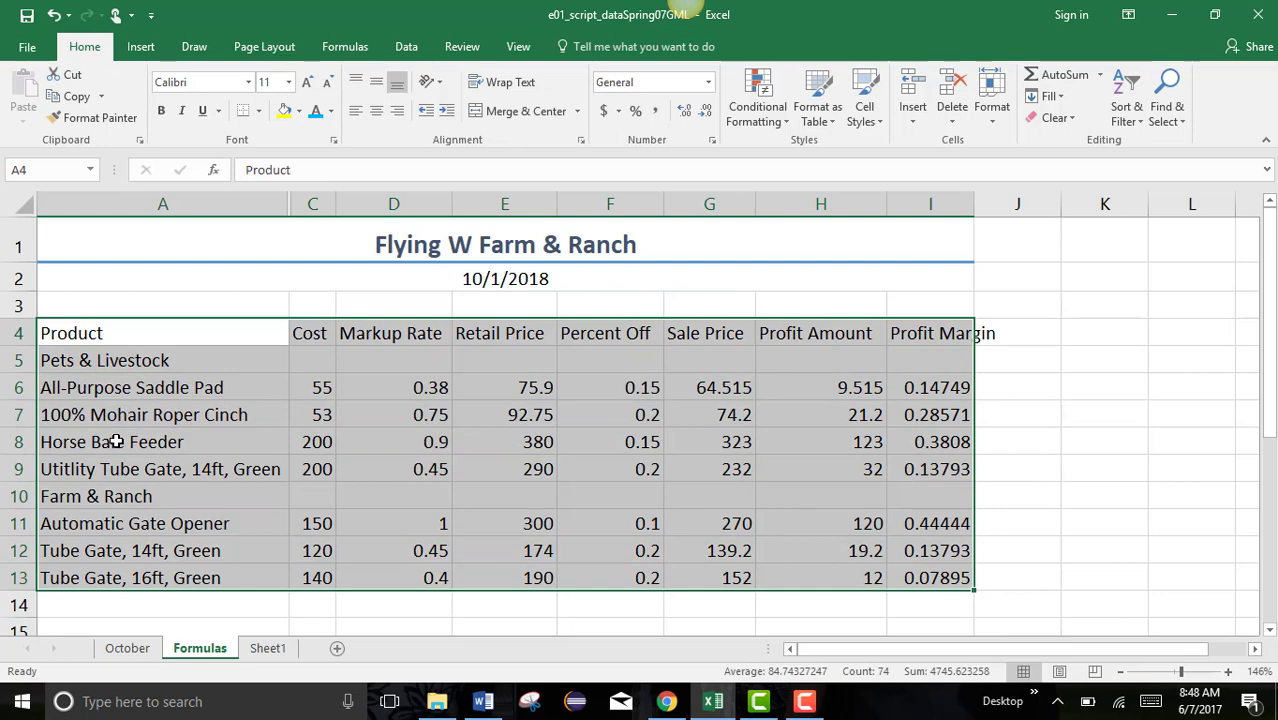
pyautogui.click(118, 362)
pyautogui.moveTo(125, 334); pyautogui.dragTo(930, 332)
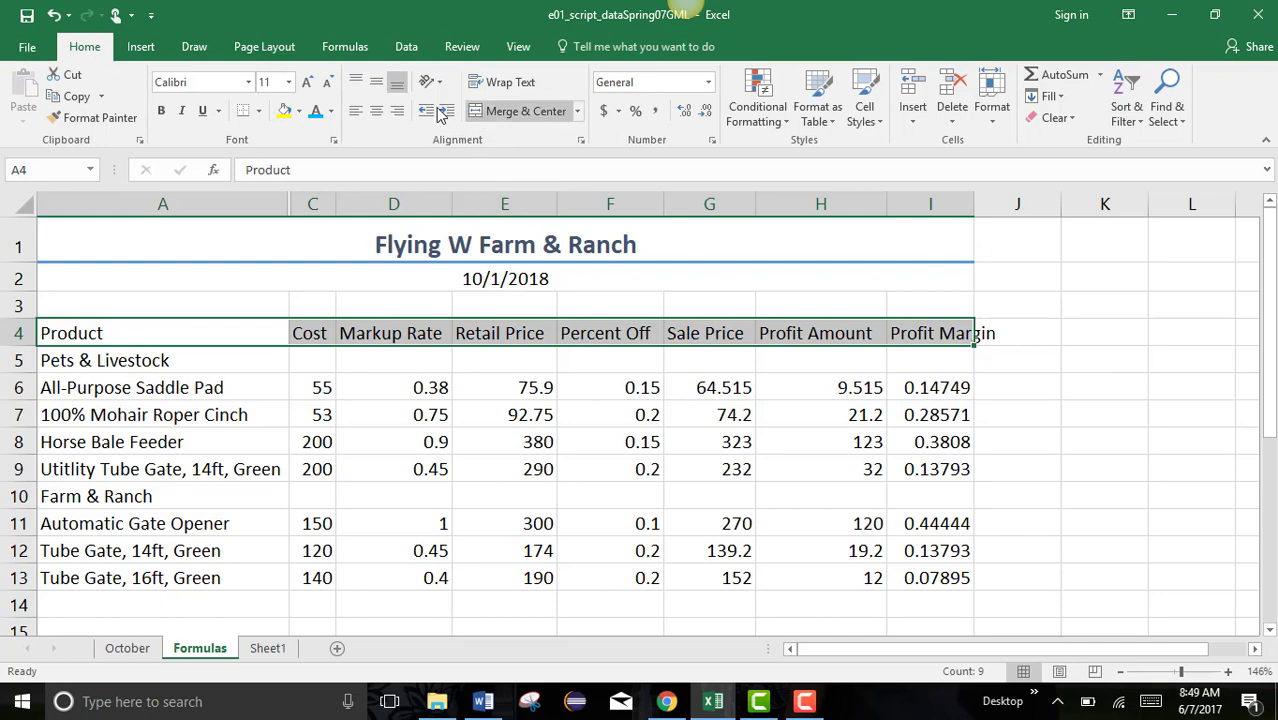
pyautogui.click(518, 88)
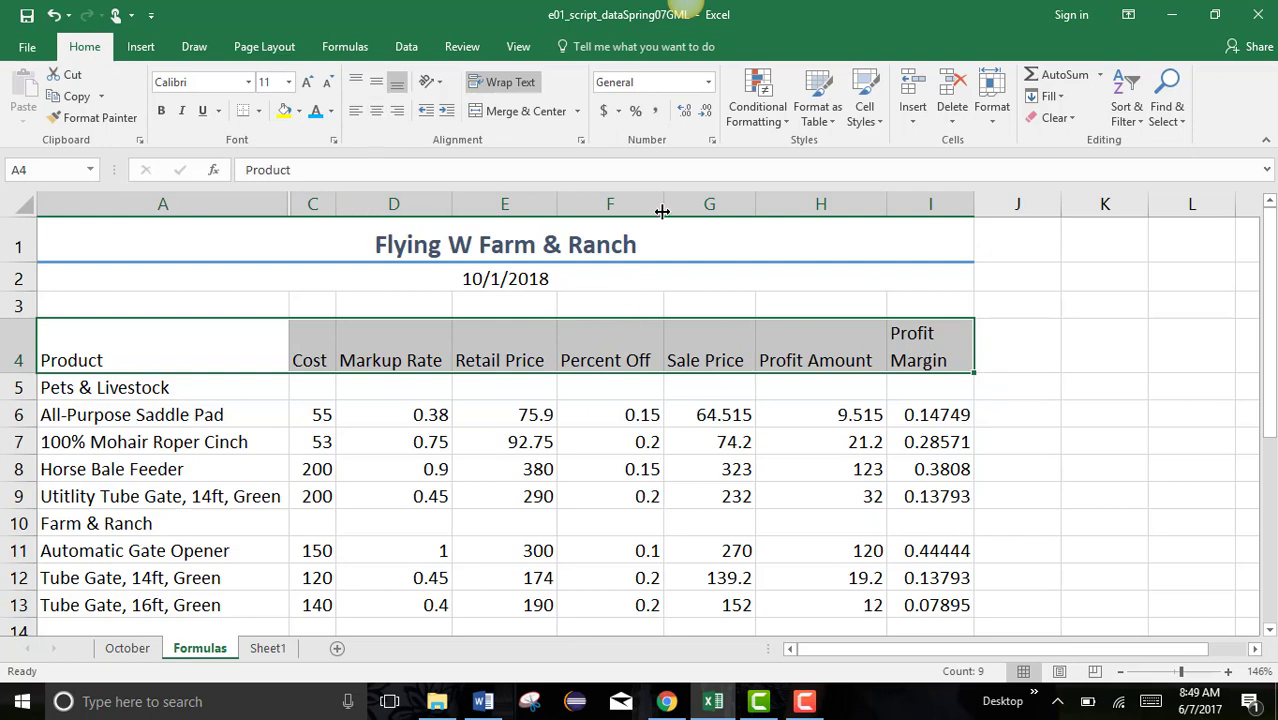
pyautogui.moveTo(662, 211); pyautogui.dragTo(636, 203)
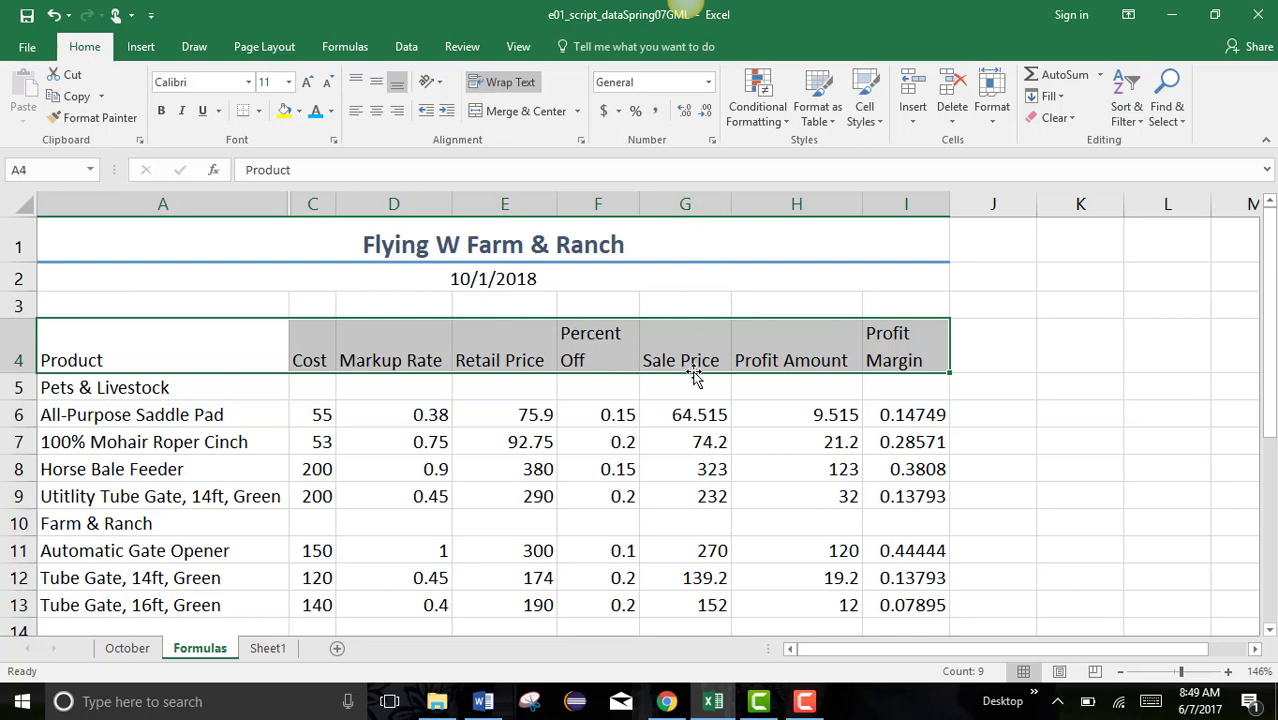
# - Make the column headings in A4:I4 bold and center them both vertically and horizontally
pyautogui.click(163, 111)
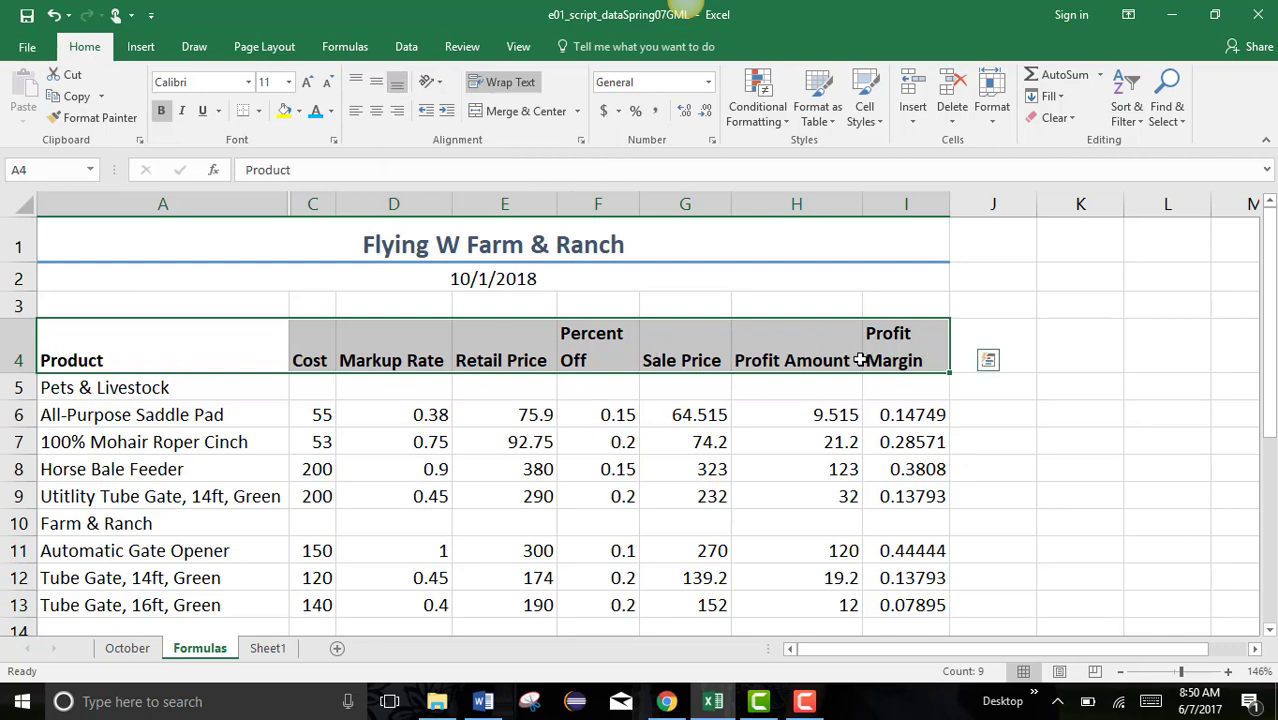
pyautogui.click(378, 86)
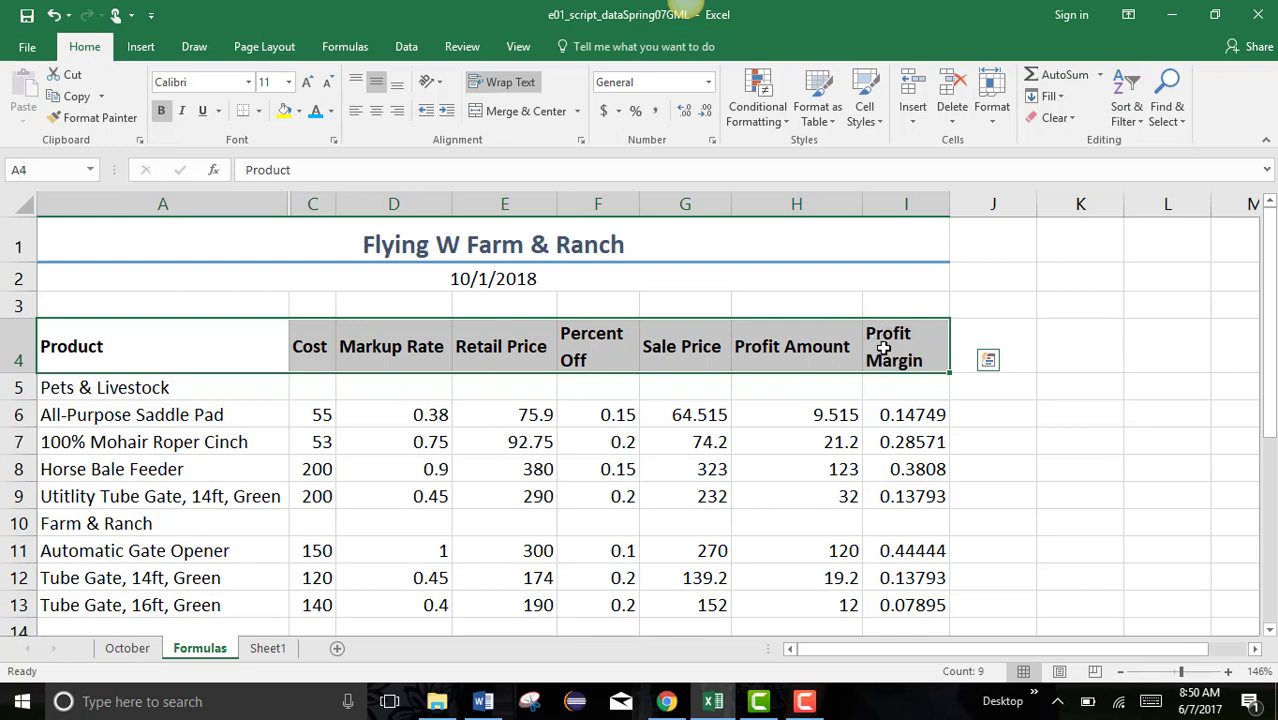
pyautogui.click(377, 112)
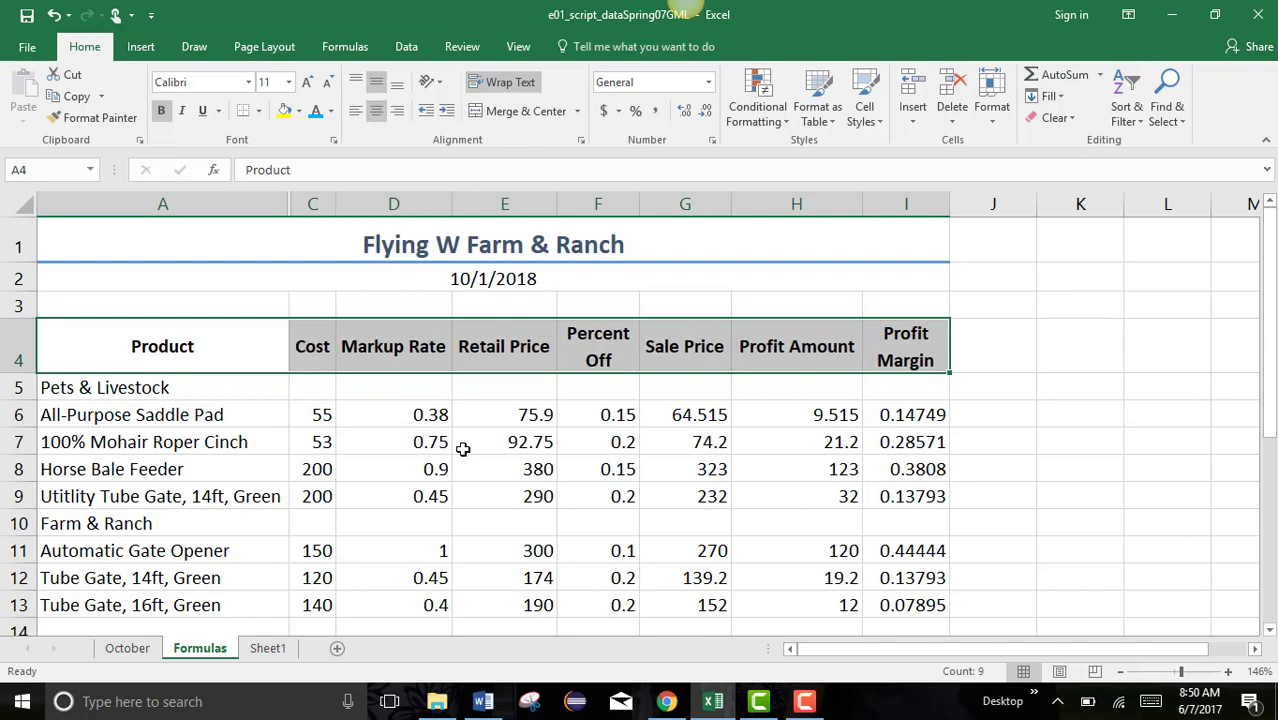
# - Narrow the Markup Rate, Retail Price, Sale Price and Profit Amount columns to two-line headings, and widen the Cost column
pyautogui.click(408, 346)
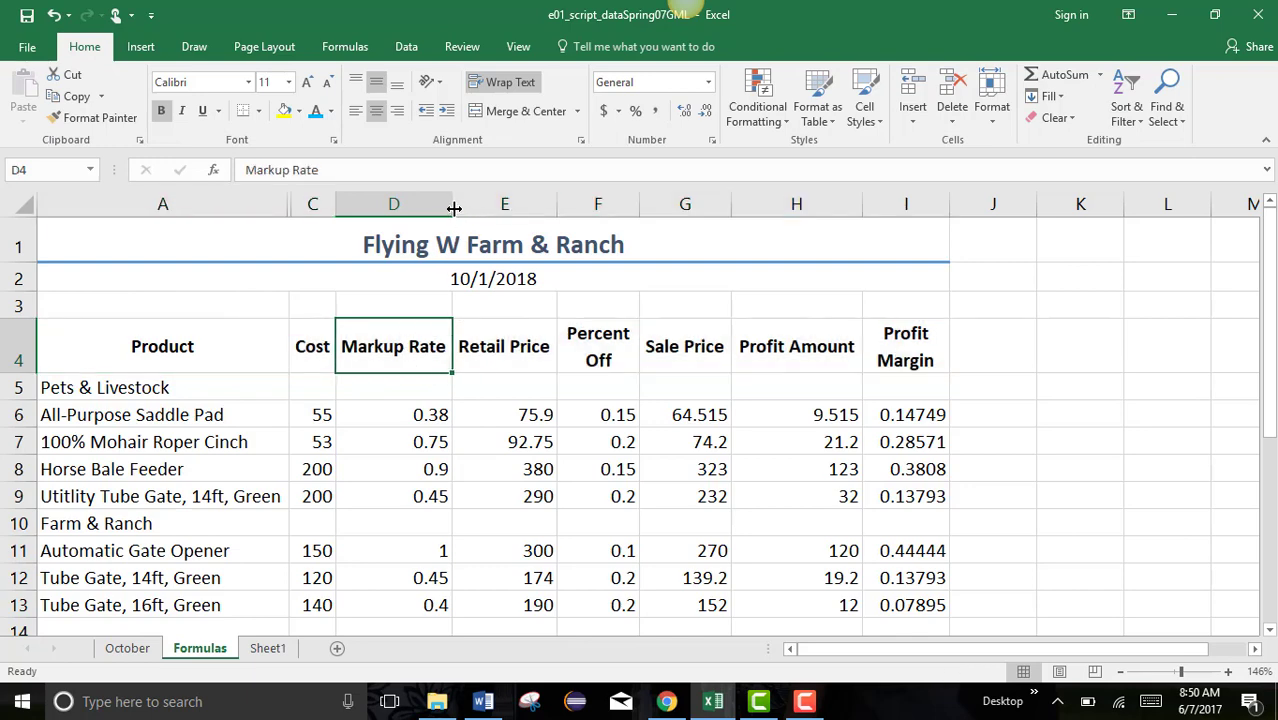
pyautogui.moveTo(451, 205); pyautogui.dragTo(428, 201)
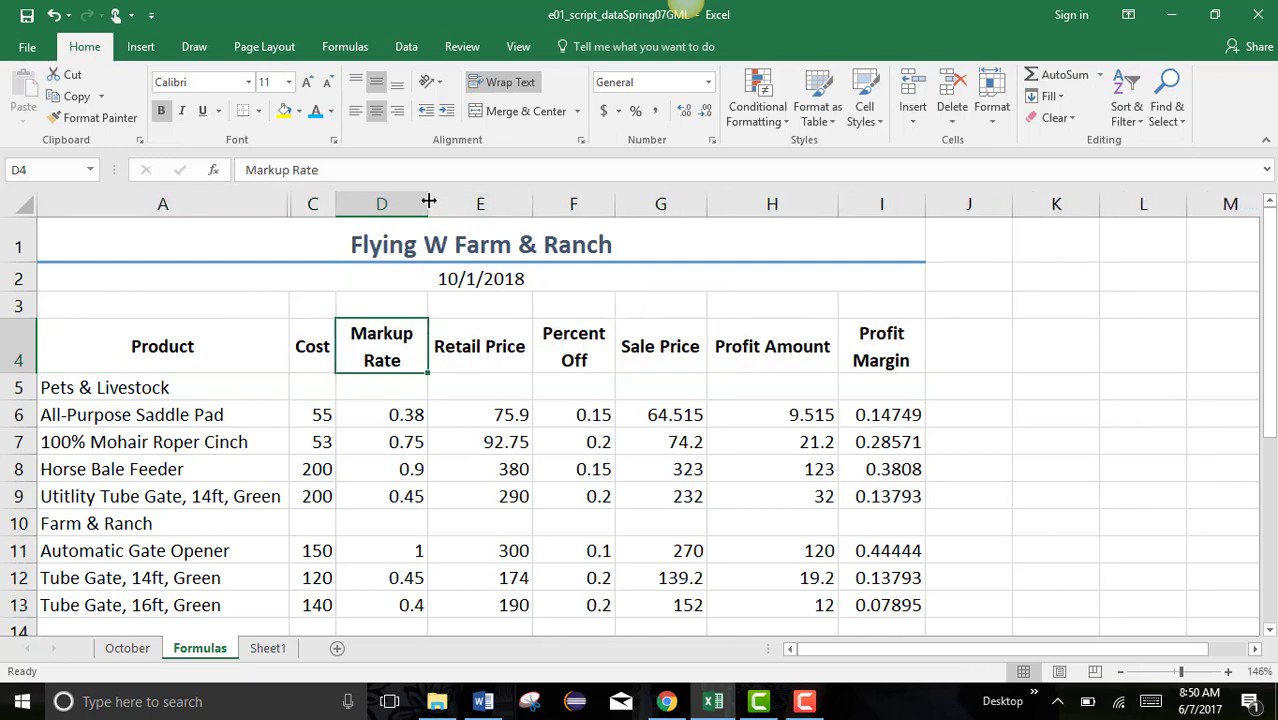
pyautogui.moveTo(532, 202); pyautogui.dragTo(509, 203)
pyautogui.moveTo(684, 203); pyautogui.dragTo(660, 203)
pyautogui.moveTo(792, 203); pyautogui.dragTo(757, 200)
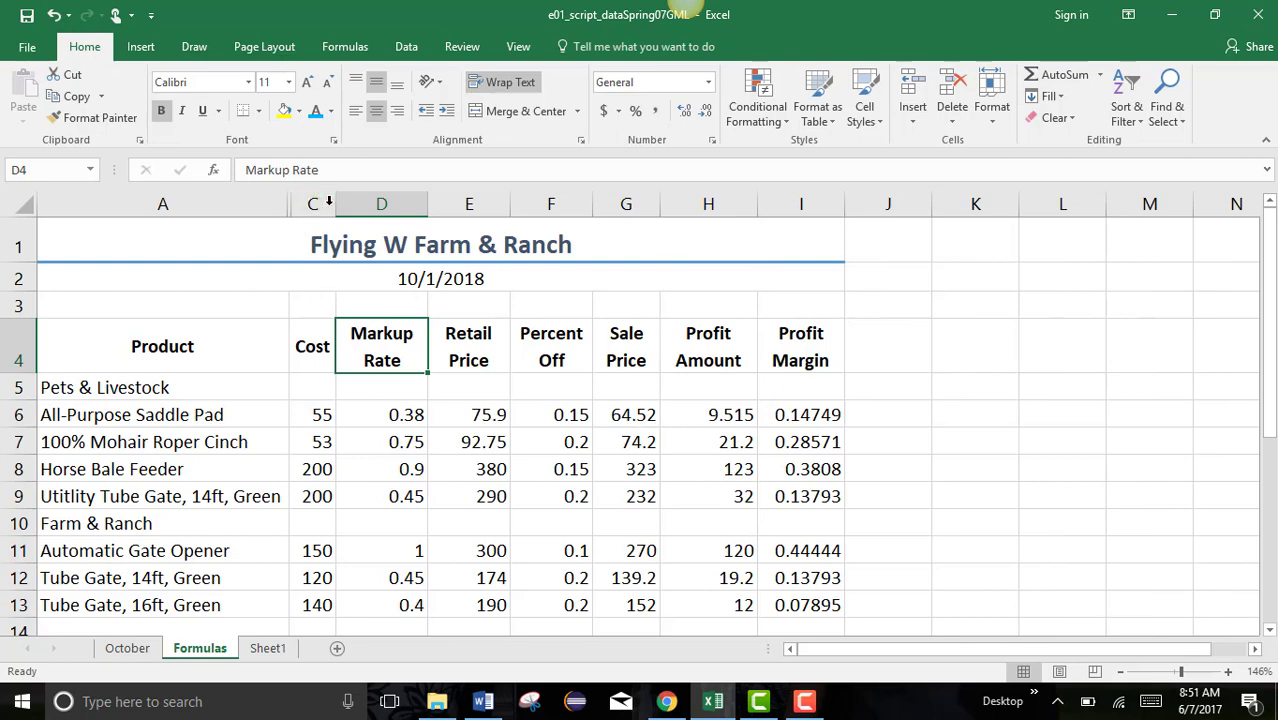
pyautogui.moveTo(334, 203); pyautogui.dragTo(364, 203)
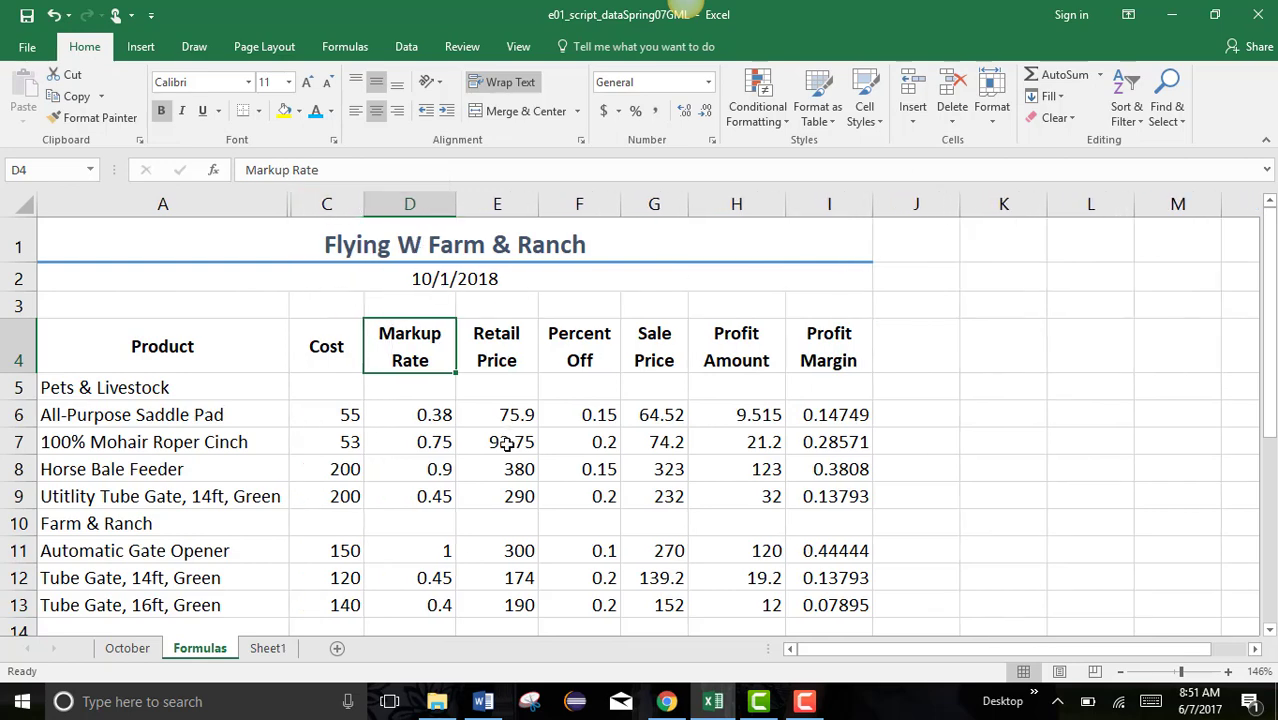
# - Make the category labels Pets & Livestock in A5 and Farm & Ranch in A10 bold
pyautogui.scroll(-1, 494, 497)
pyautogui.scroll(1, 494, 497)
pyautogui.click(103, 389)
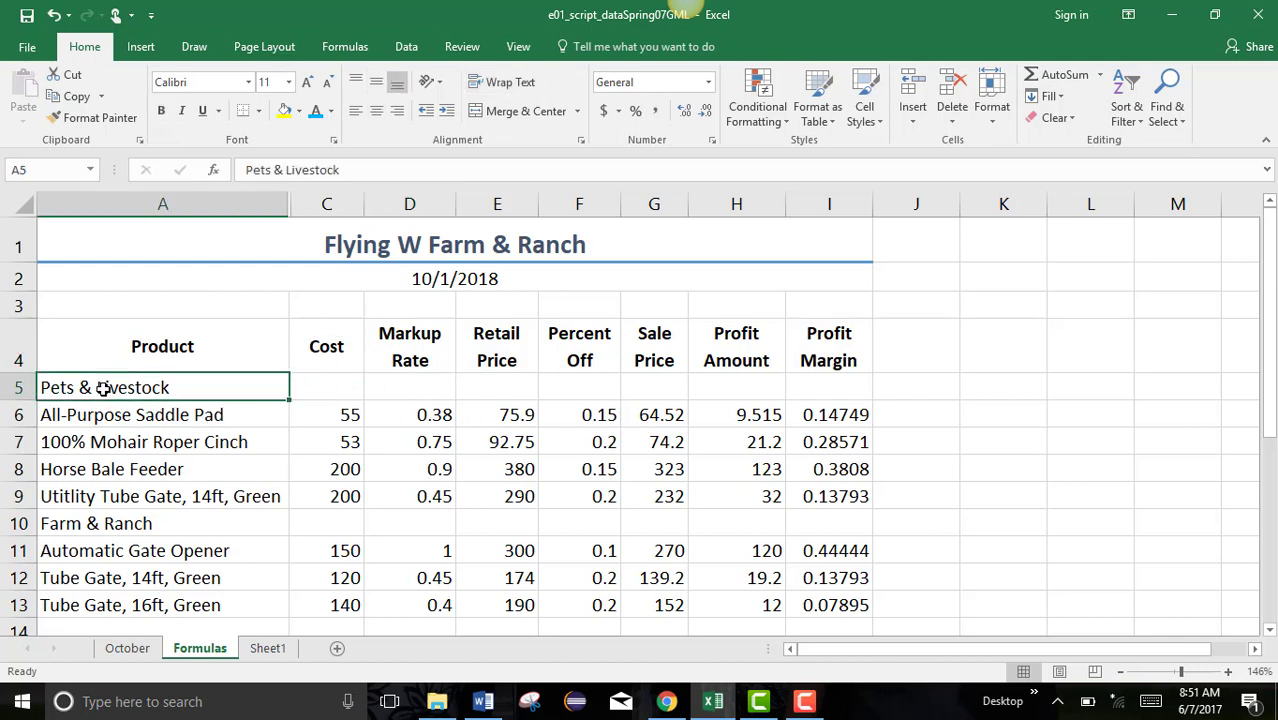
pyautogui.click(161, 110)
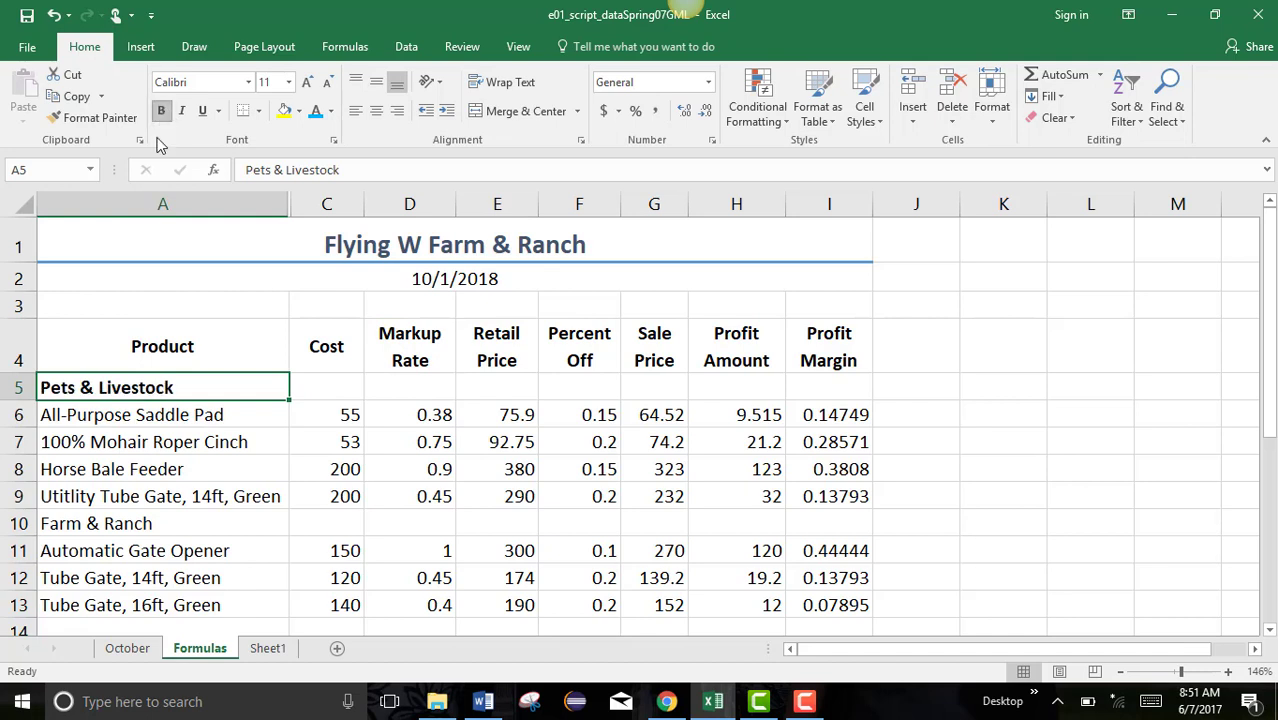
pyautogui.click(116, 524)
pyautogui.click(161, 110)
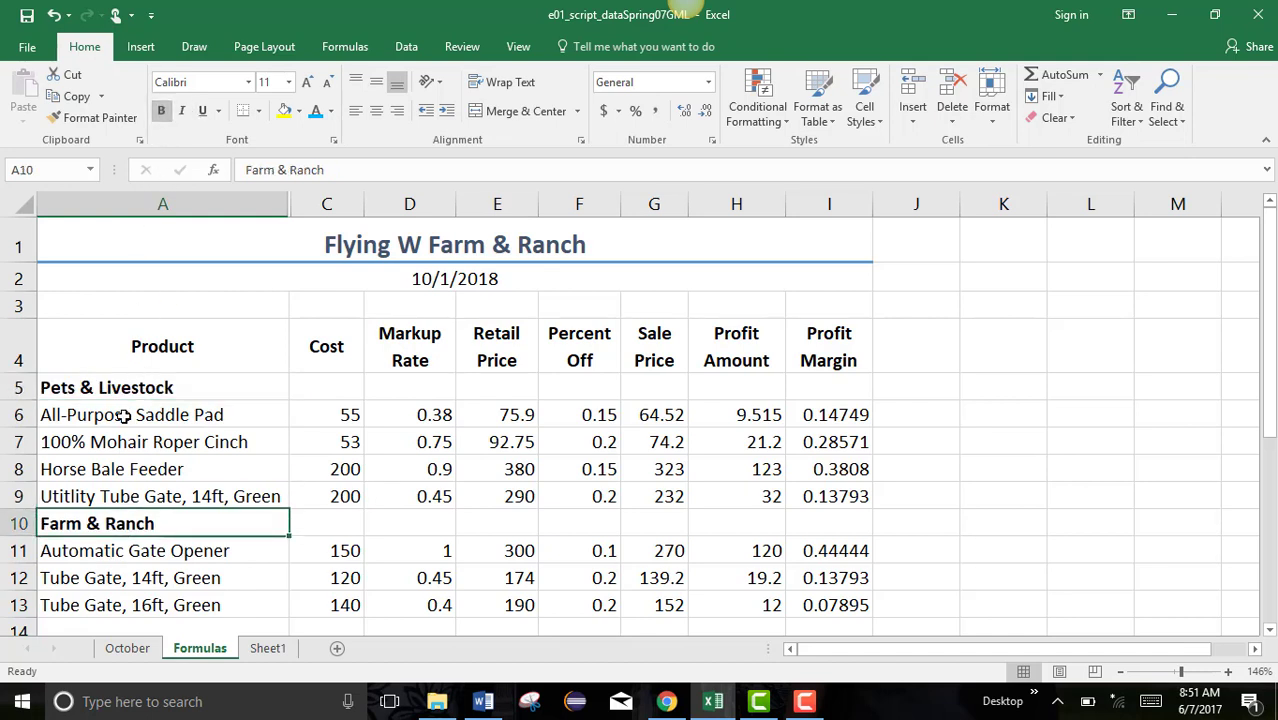
# - Indent the product names under Pets & Livestock, cells A6 through A9, by two levels
pyautogui.moveTo(122, 417); pyautogui.dragTo(115, 496)
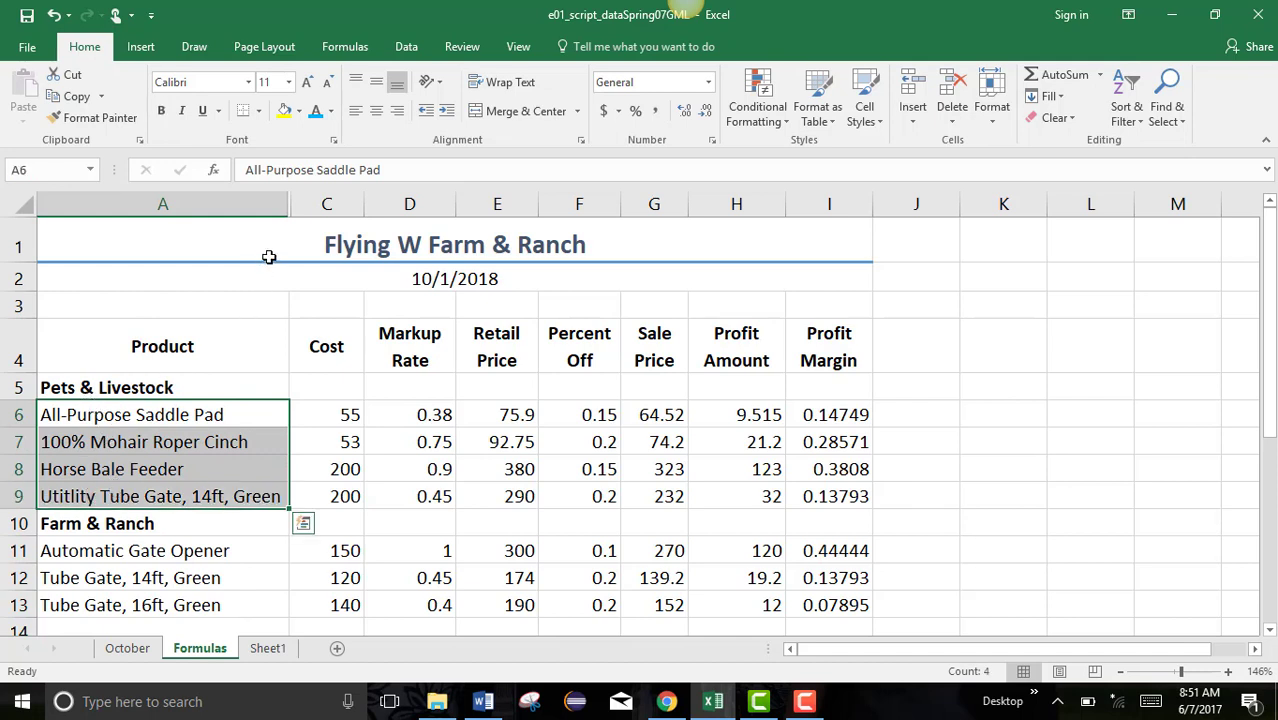
pyautogui.click(447, 112)
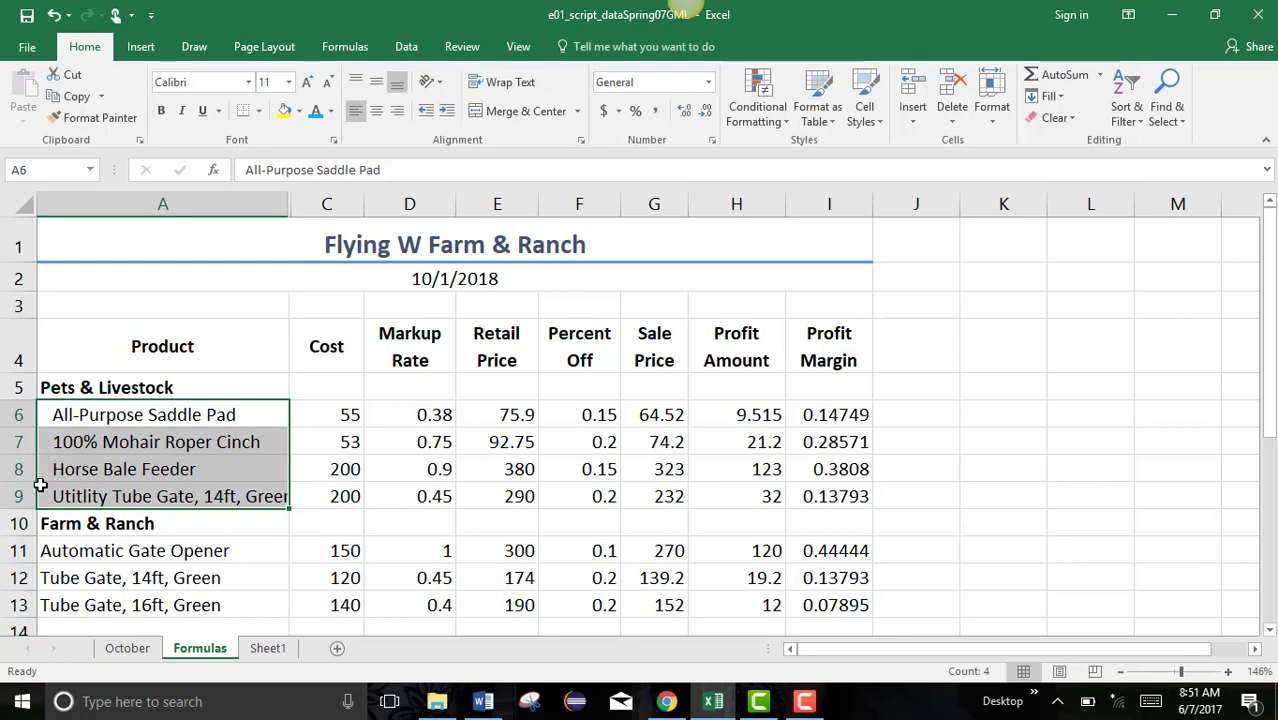
pyautogui.click(447, 112)
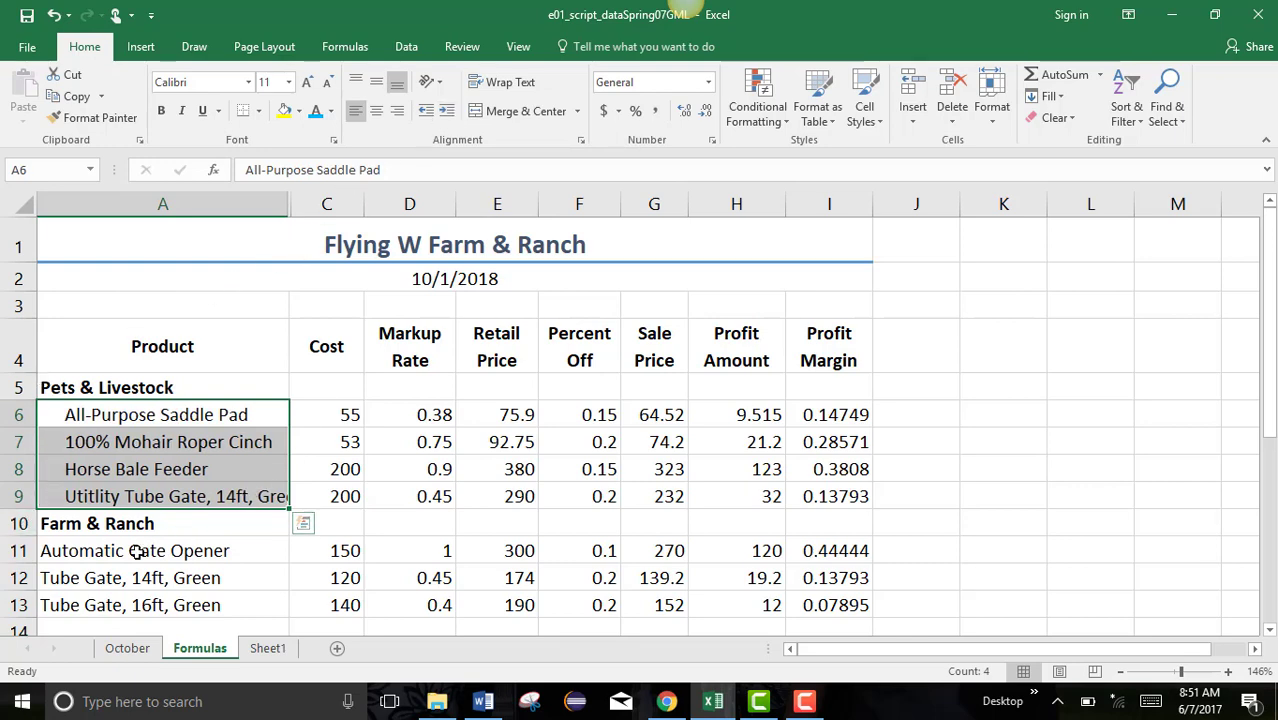
# - Indent the product names under Farm & Ranch, cells A11 through A13, by two levels and autofit the Product column's width
pyautogui.moveTo(137, 551); pyautogui.dragTo(128, 600)
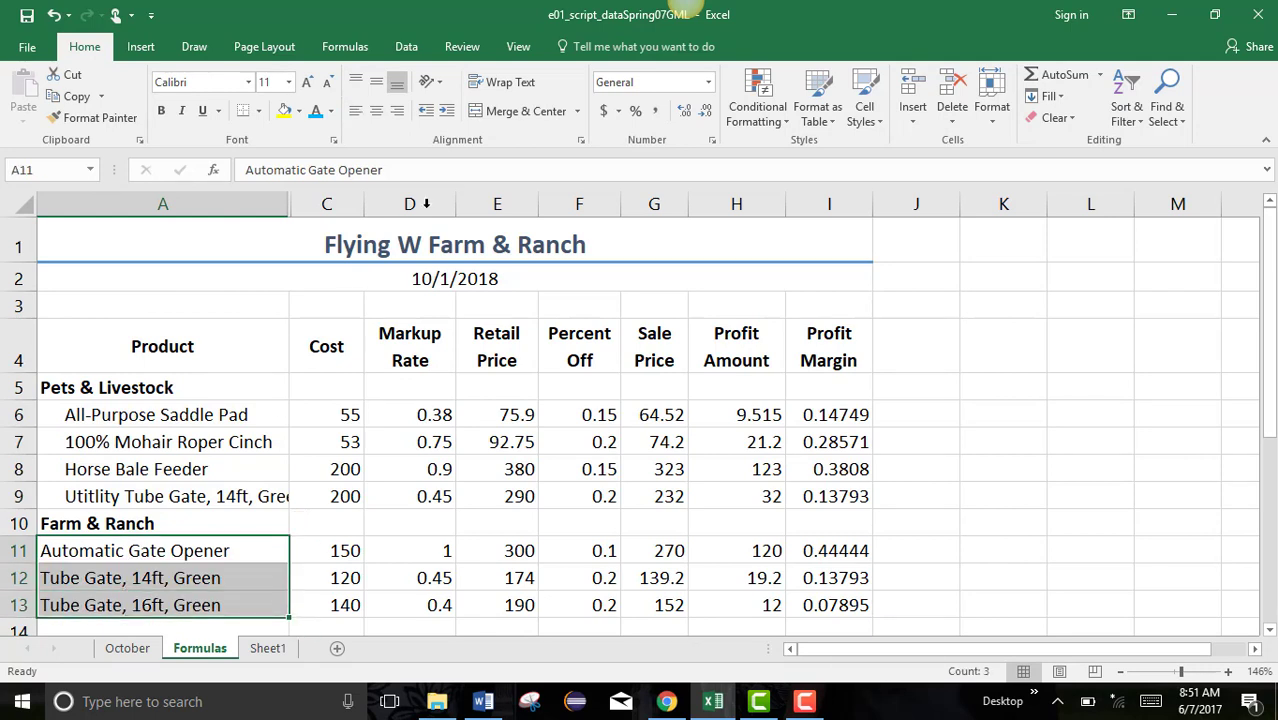
pyautogui.click(447, 118)
pyautogui.click(447, 119)
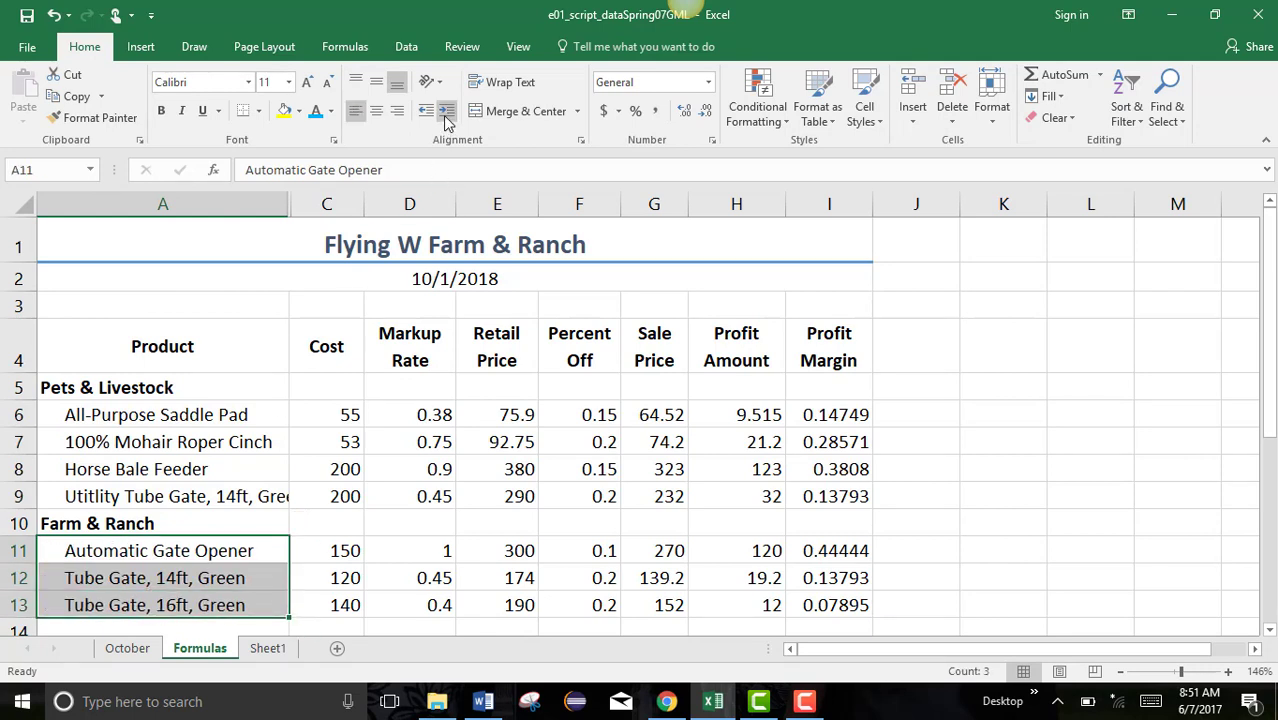
pyautogui.doubleClick(285, 203)
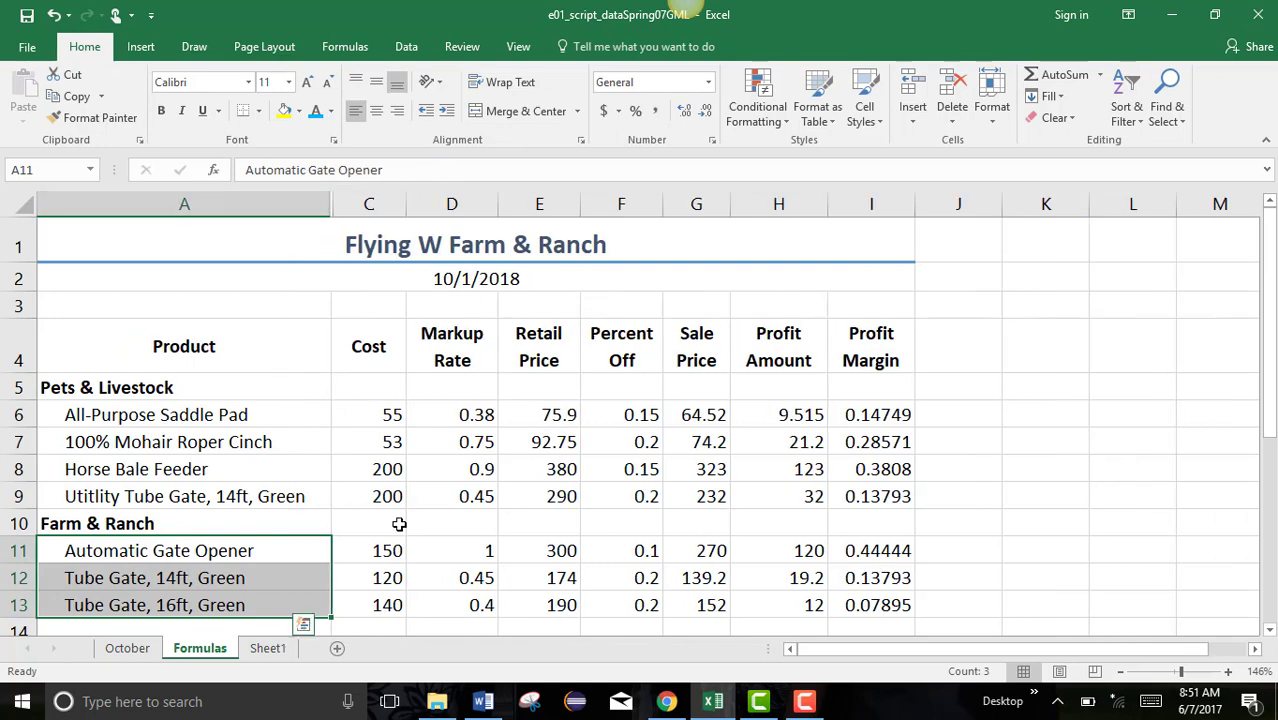
# - Check the worksheet's page layout in the print preview and return to the sheet
pyautogui.scroll(-1, 293, 488)
pyautogui.scroll(1, 293, 488)
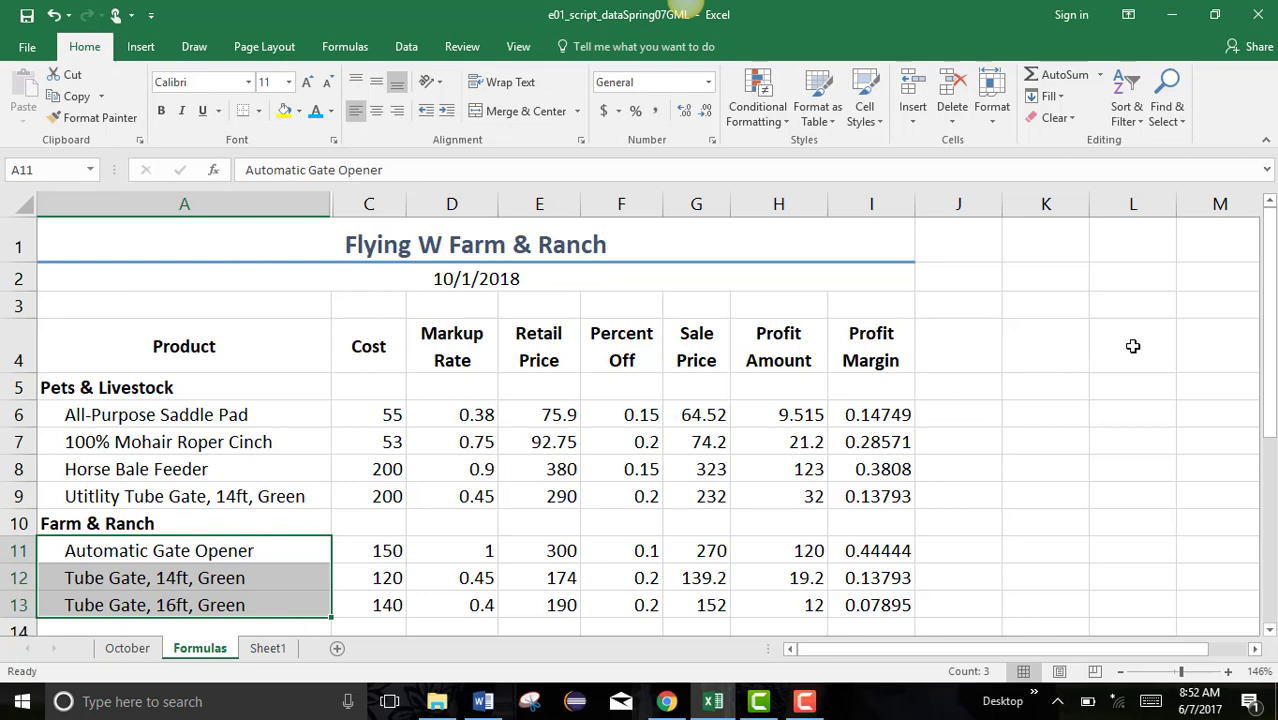
pyautogui.click(24, 46)
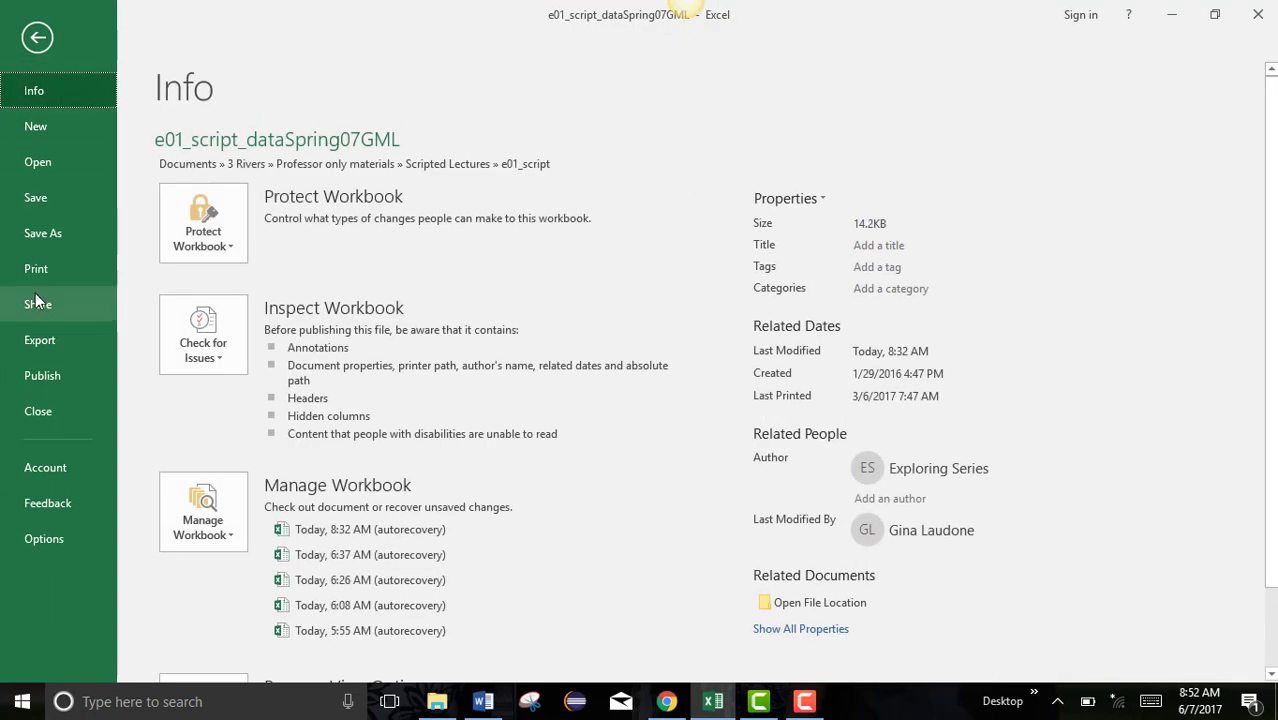
pyautogui.click(36, 268)
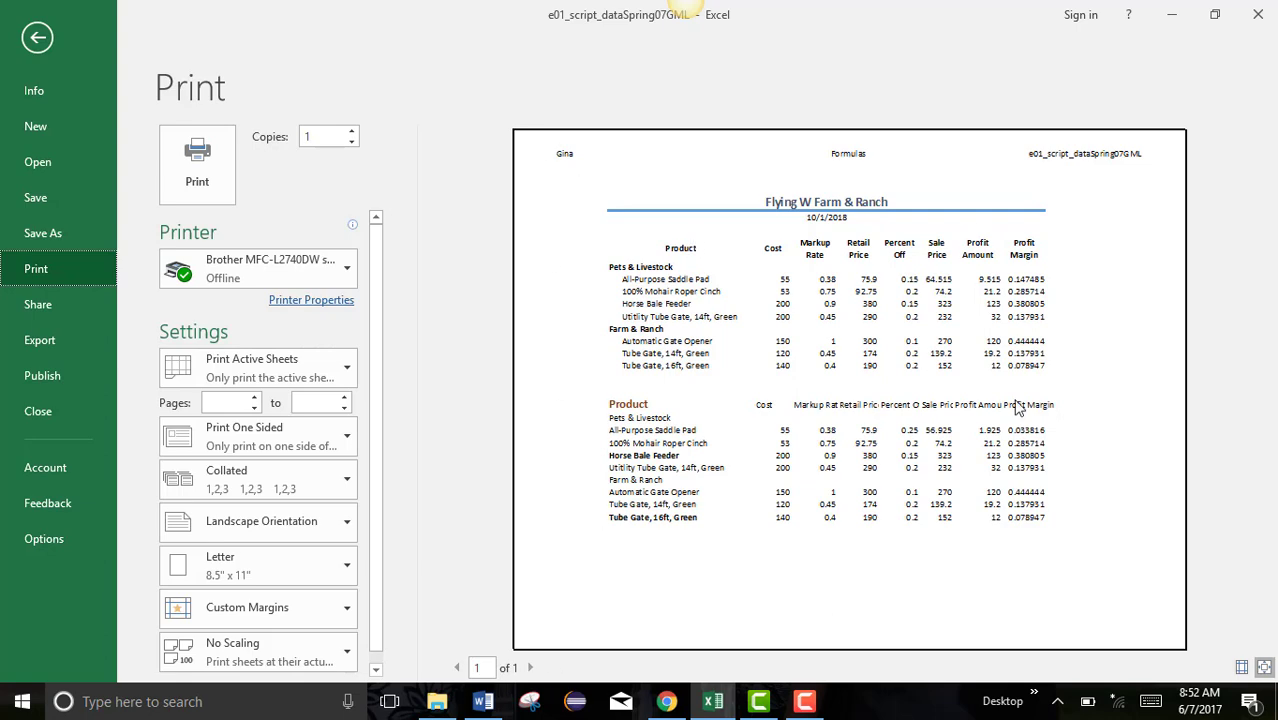
pyautogui.click(38, 38)
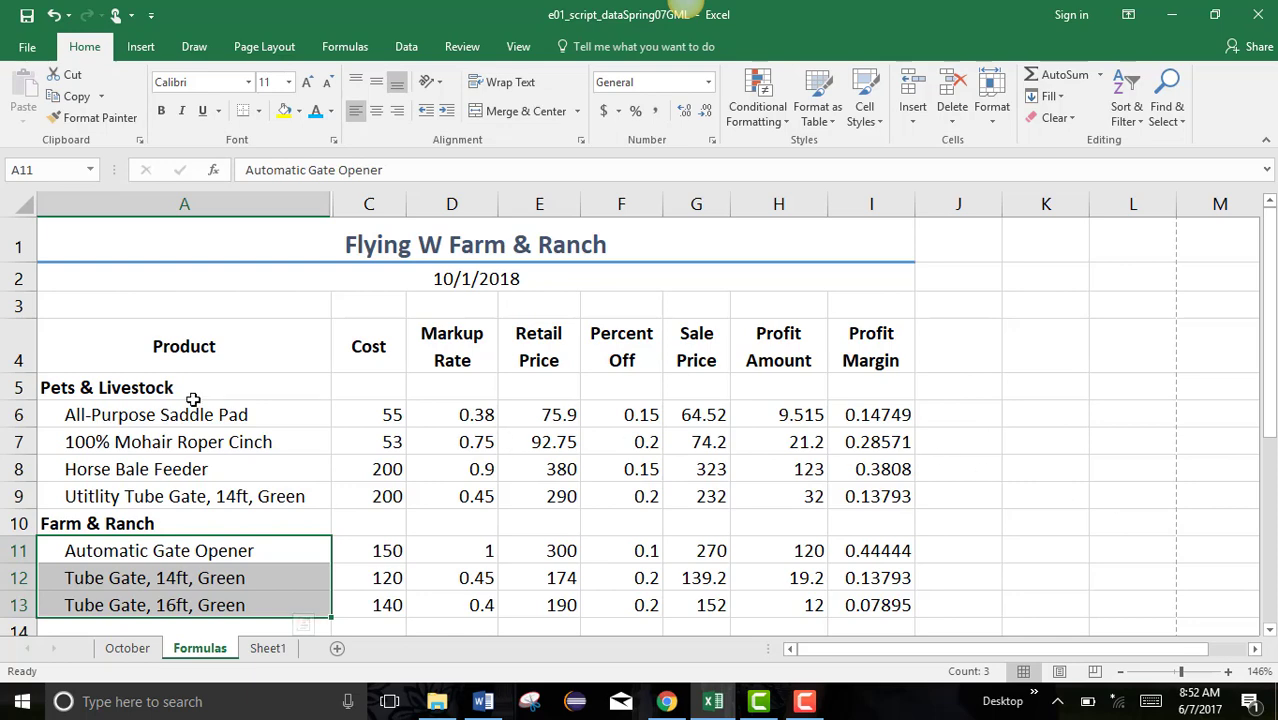
# - Select the whole upper product table with its headings, cells A4 through I13
pyautogui.click(160, 347)
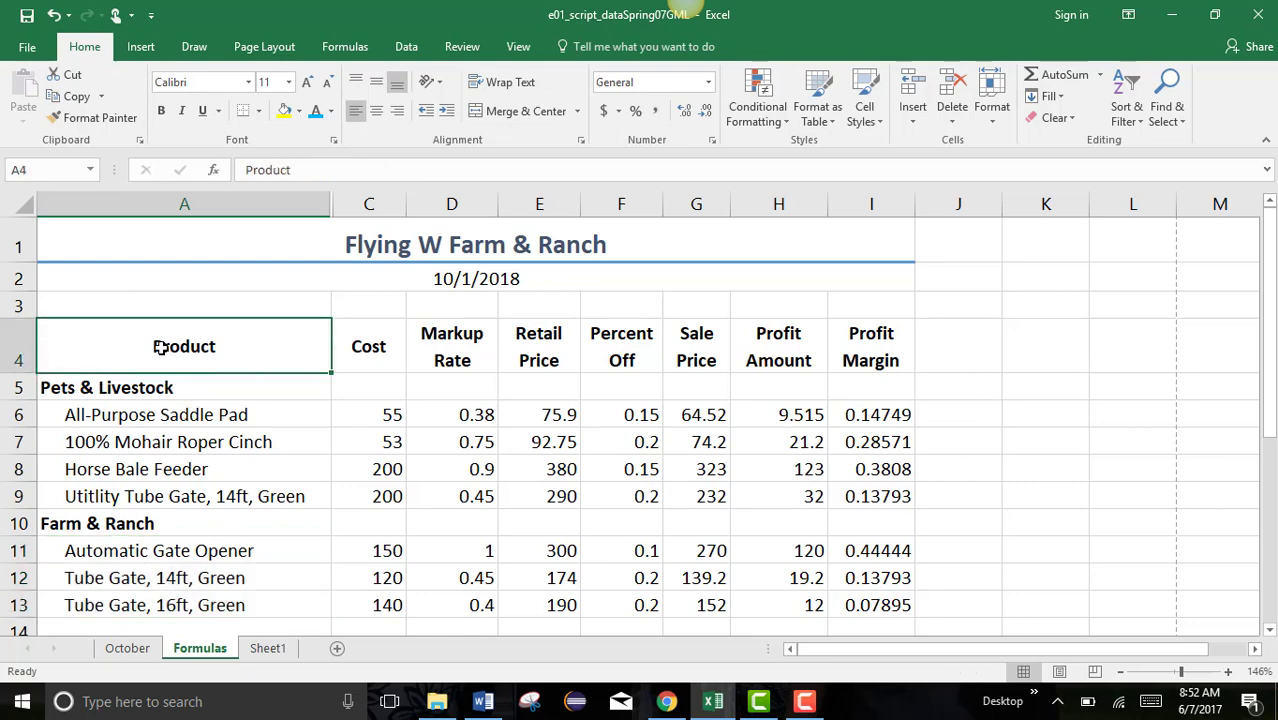
pyautogui.moveTo(160, 347); pyautogui.dragTo(862, 600)
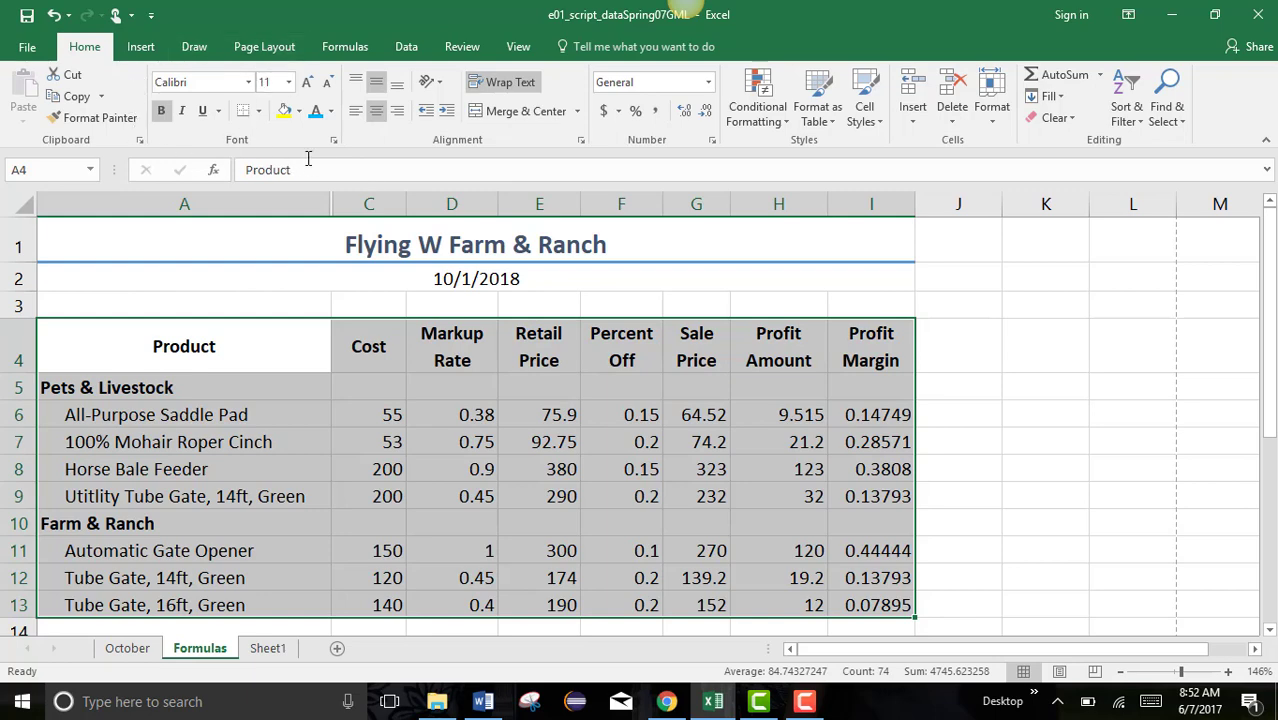
pyautogui.click(258, 111)
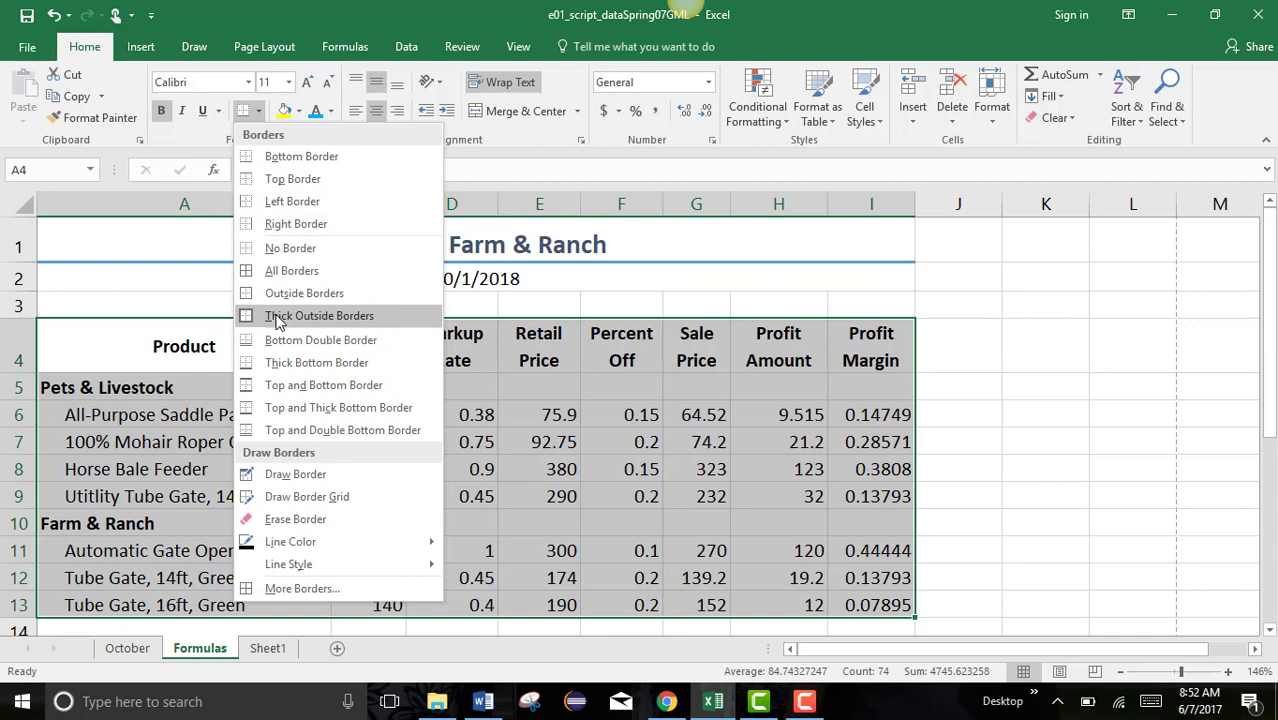
pyautogui.click(289, 590)
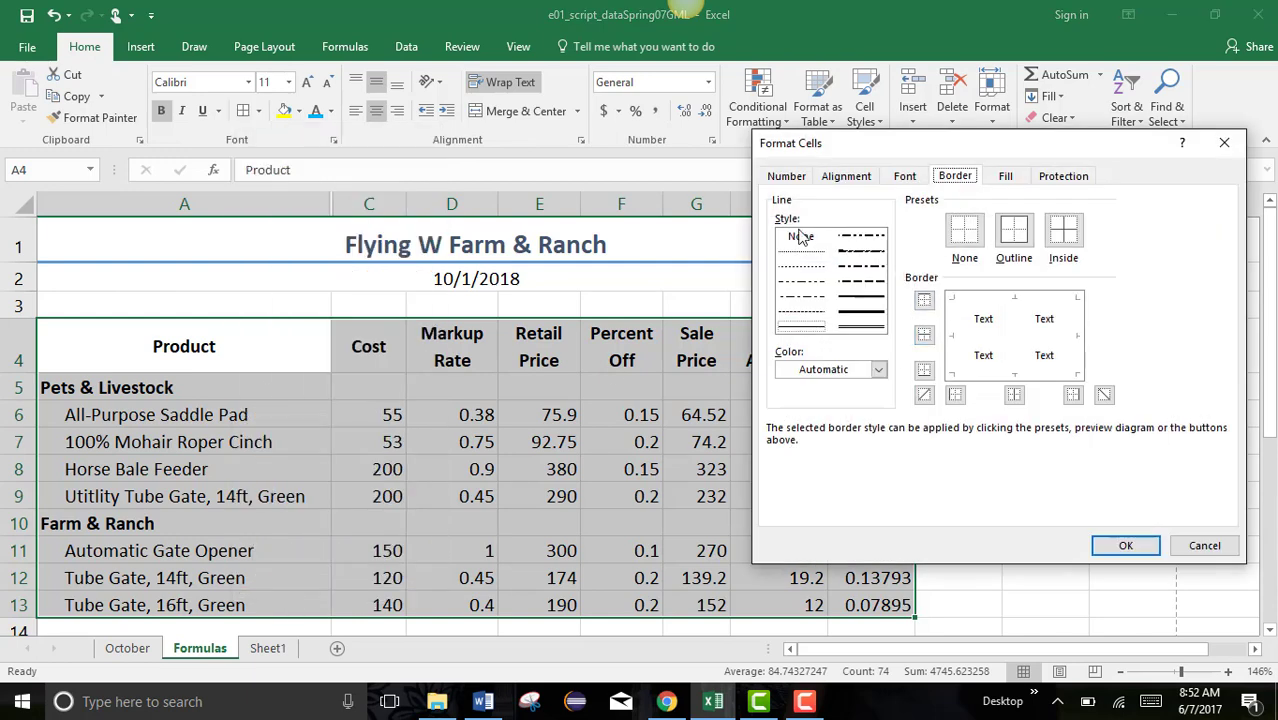
pyautogui.click(878, 370)
pyautogui.click(862, 311)
pyautogui.click(966, 308)
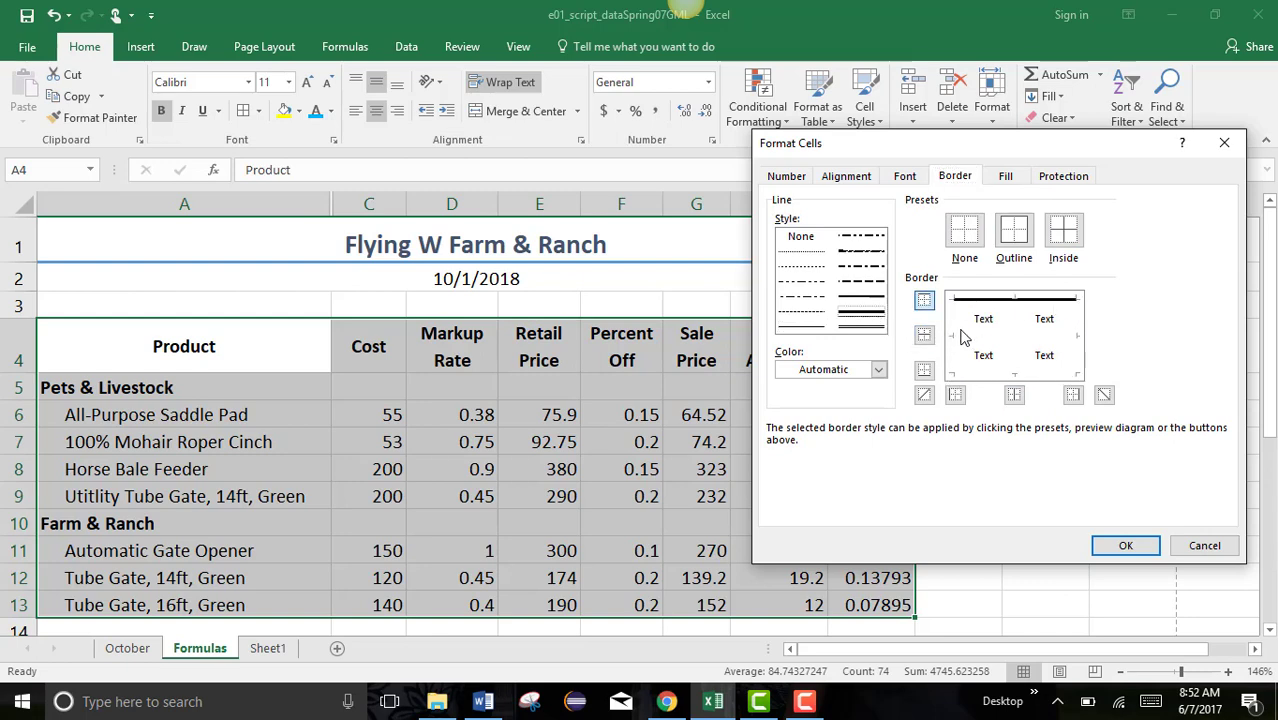
pyautogui.click(971, 360)
pyautogui.click(983, 372)
pyautogui.click(1077, 336)
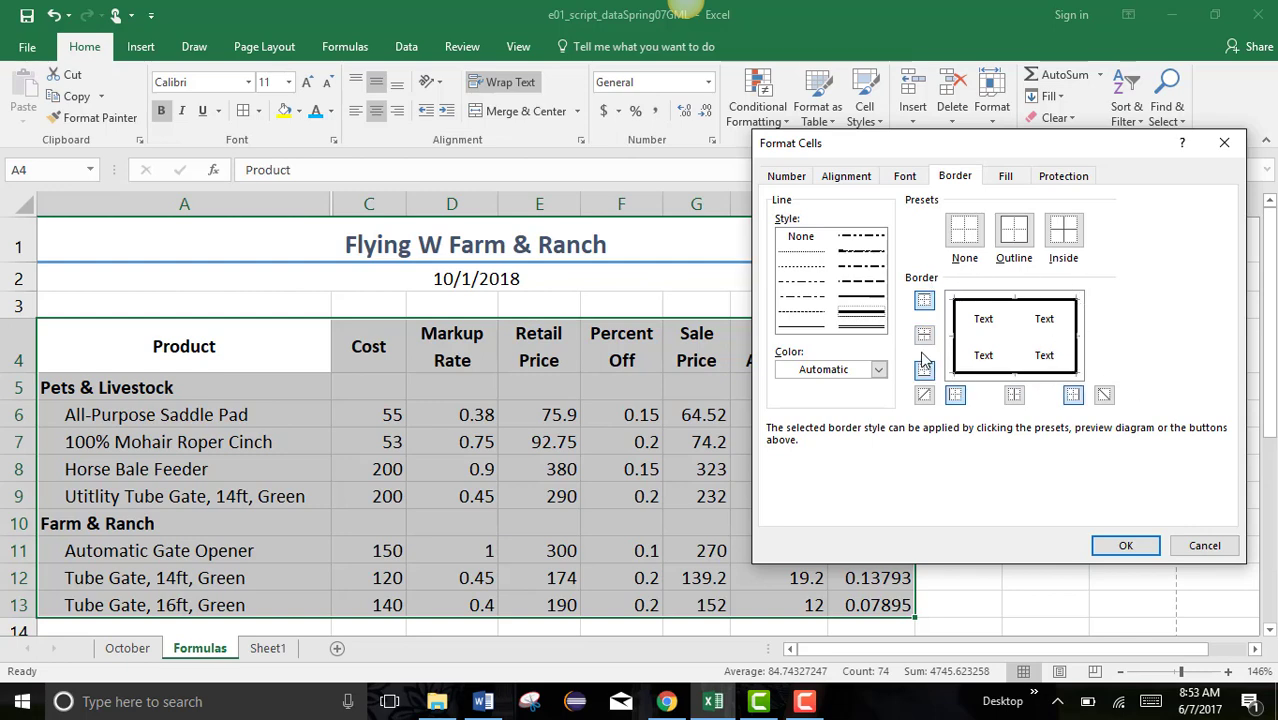
pyautogui.click(870, 332)
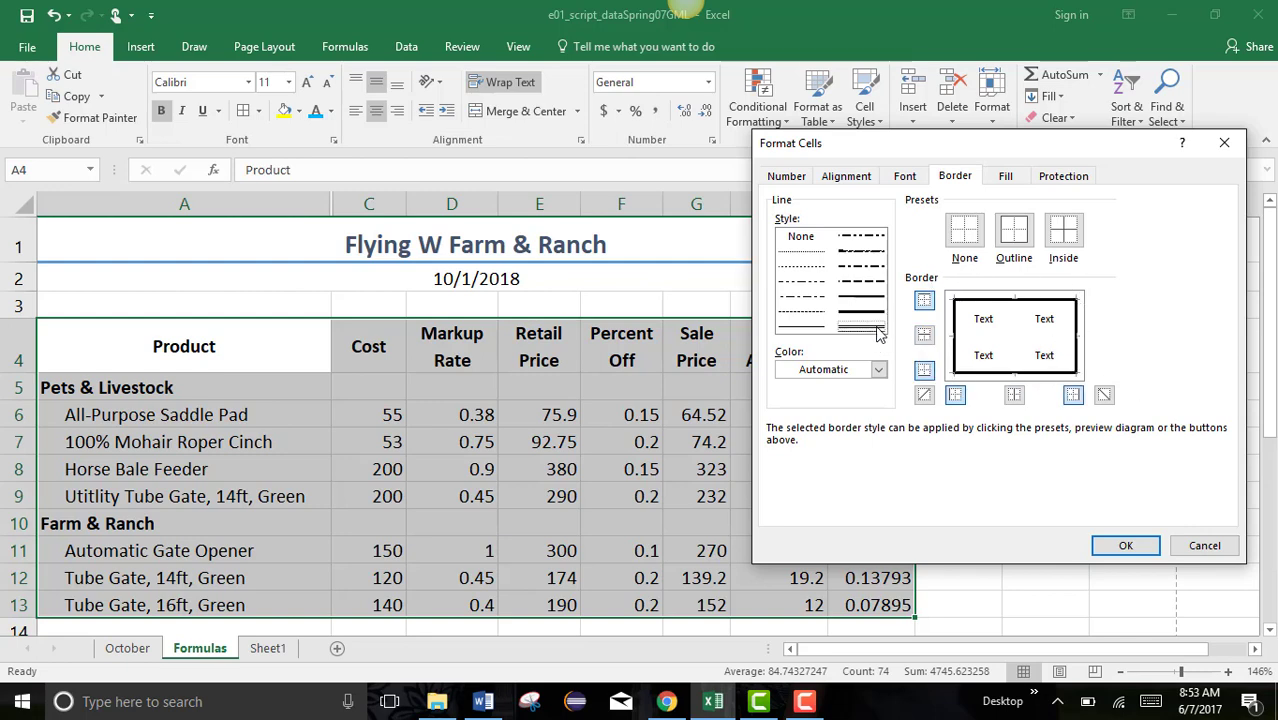
pyautogui.click(958, 336)
pyautogui.click(1002, 301)
pyautogui.click(1077, 336)
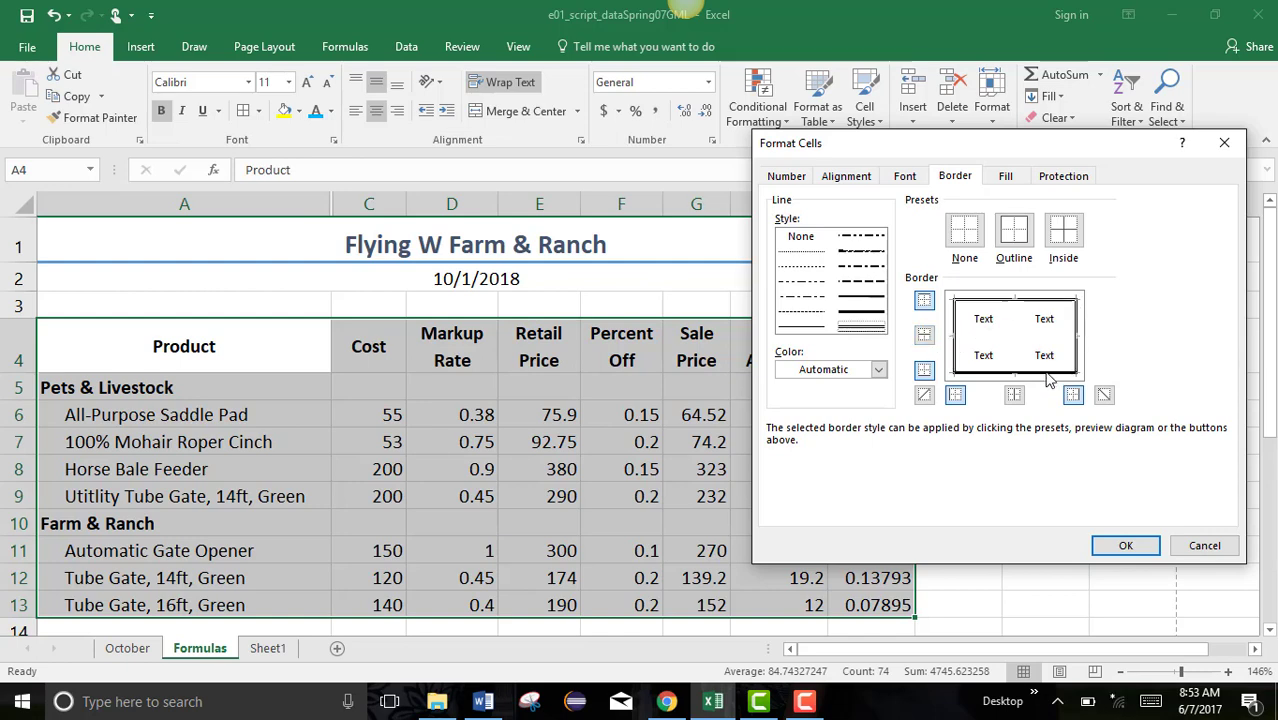
pyautogui.click(1050, 371)
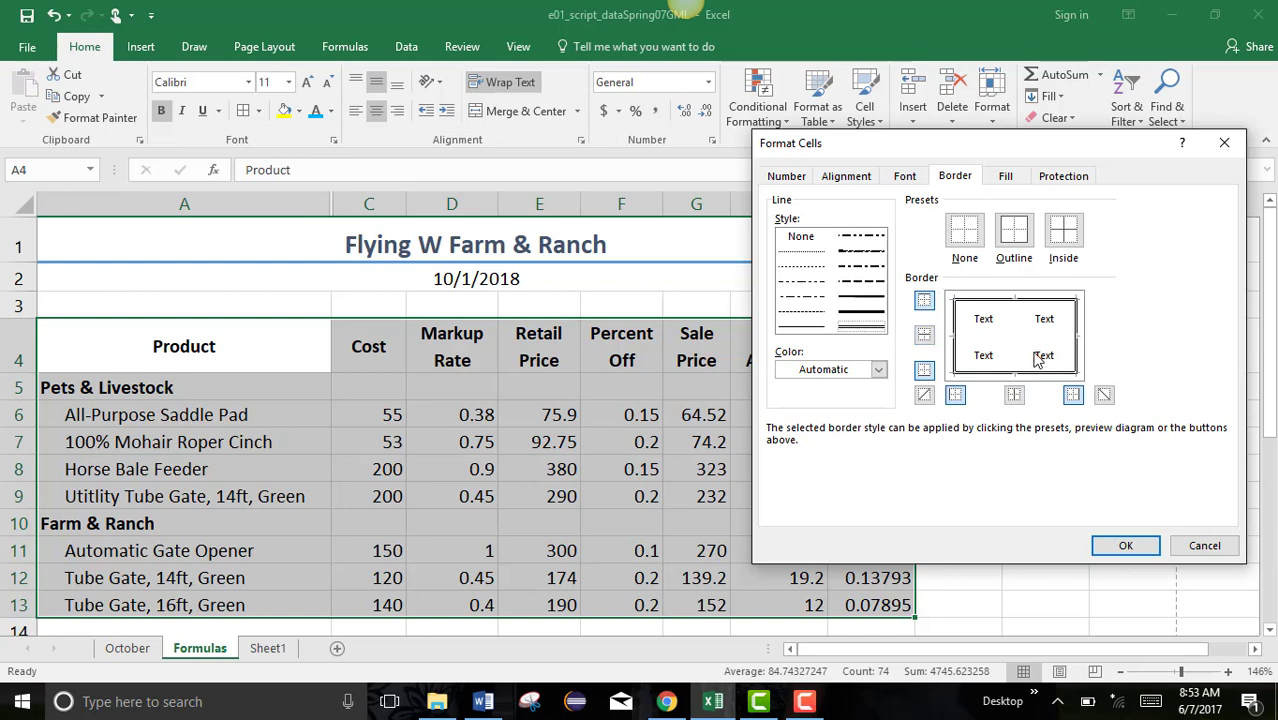
pyautogui.click(1205, 547)
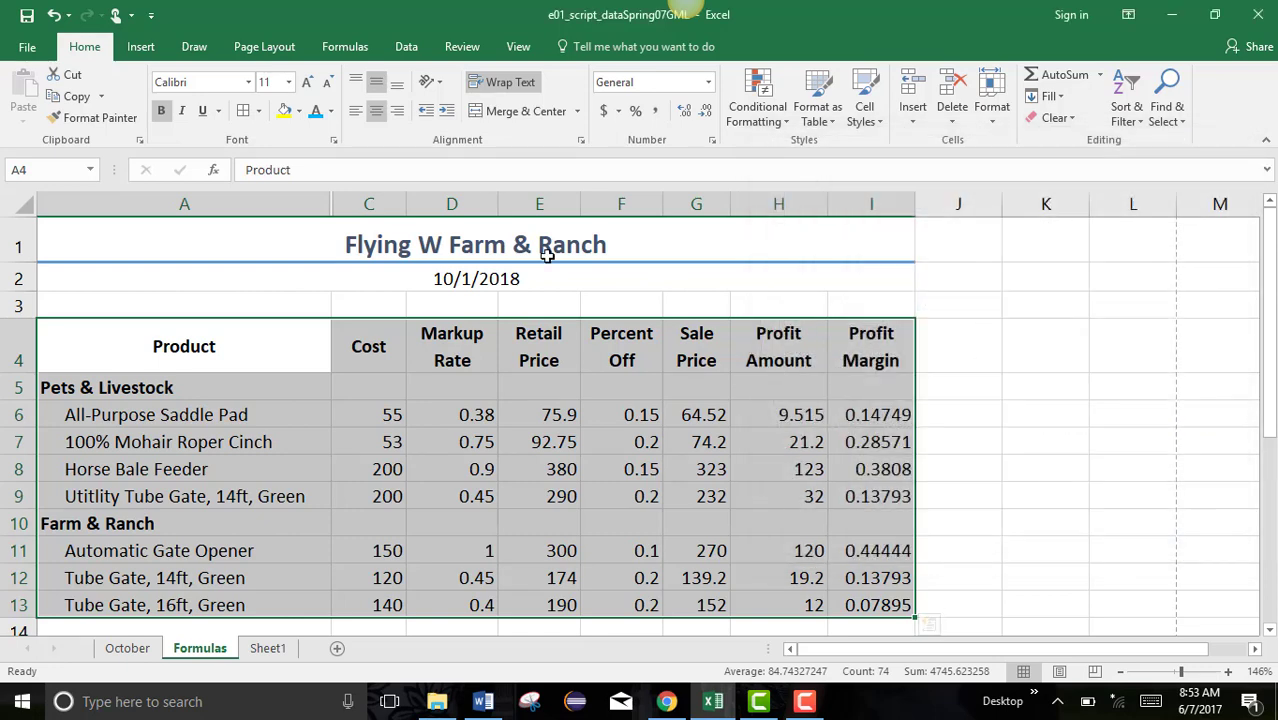
# - Apply Thick Outside Borders around the product table in A4:I13
pyautogui.click(260, 111)
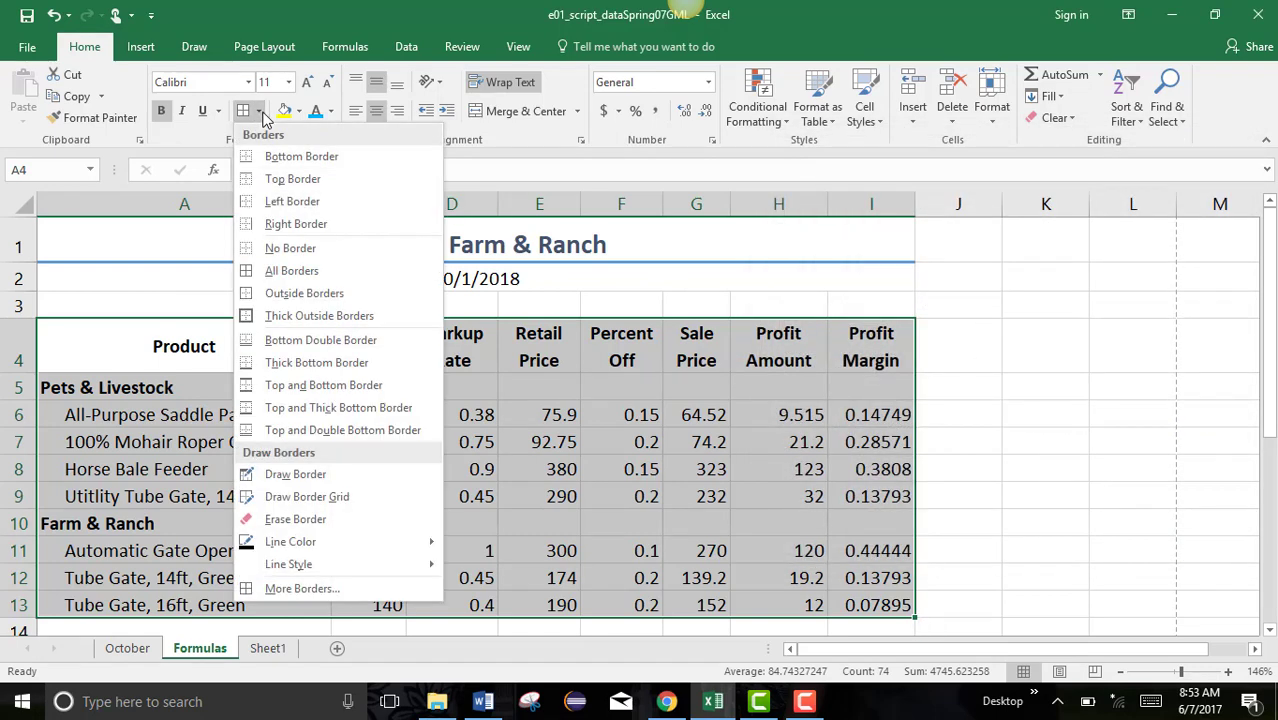
pyautogui.click(287, 318)
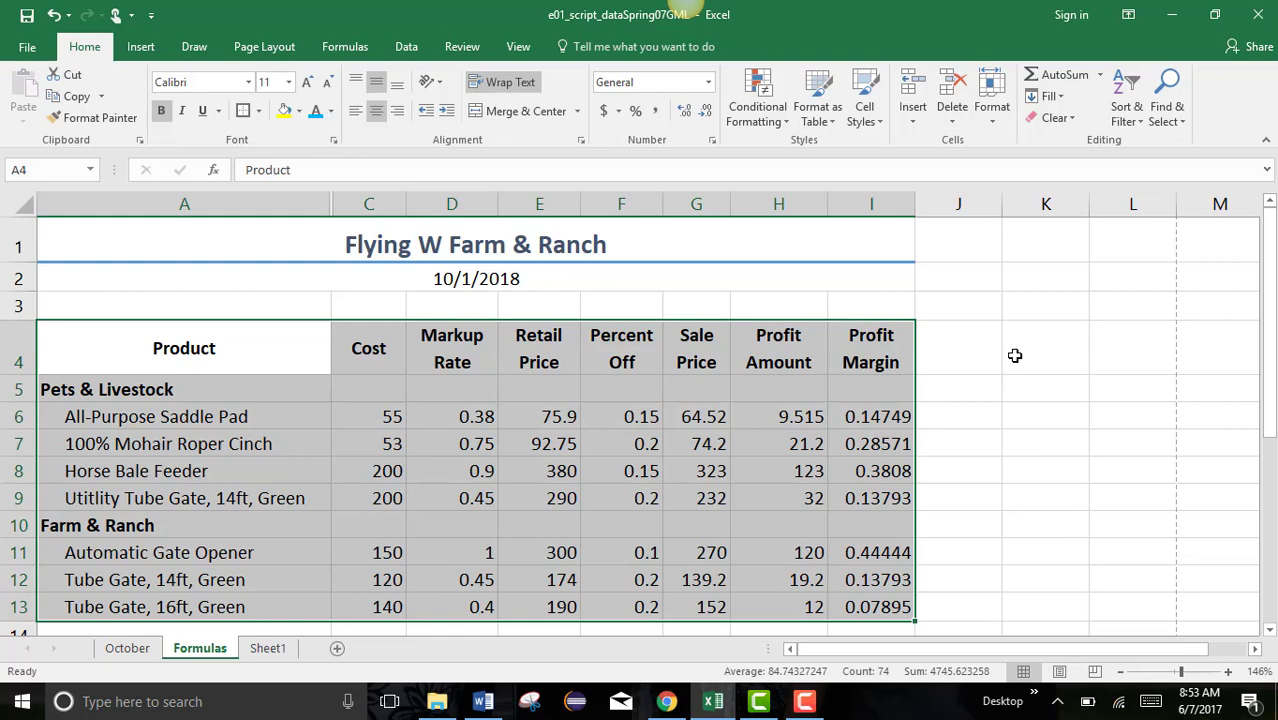
pyautogui.click(1014, 355)
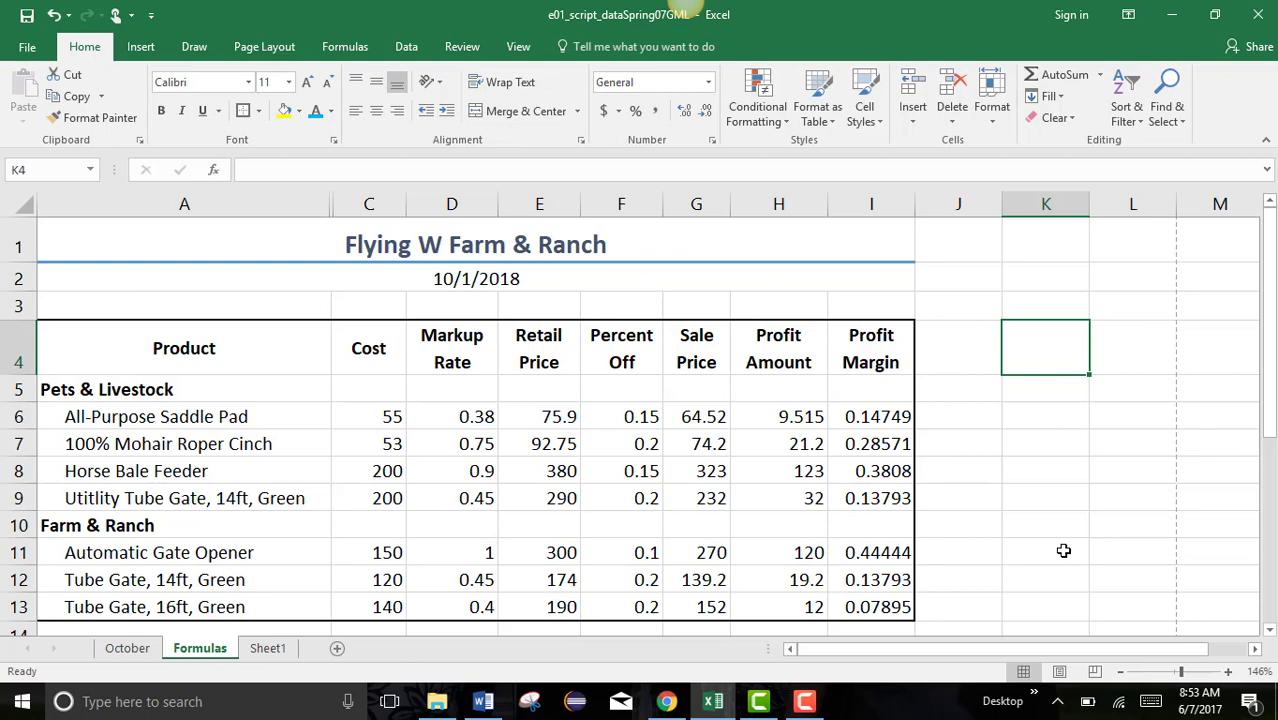
# - Examine the bordered product table in the print preview and return to the sheet
pyautogui.click(27, 47)
pyautogui.click(54, 265)
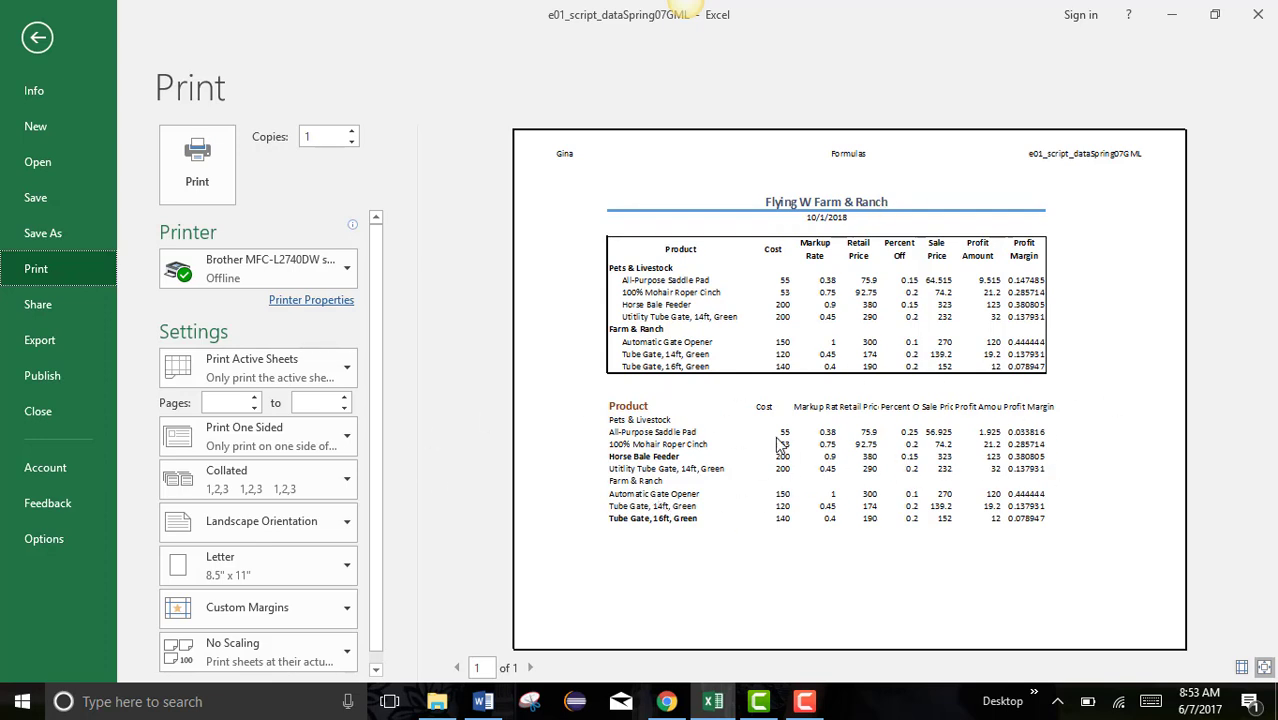
pyautogui.click(35, 40)
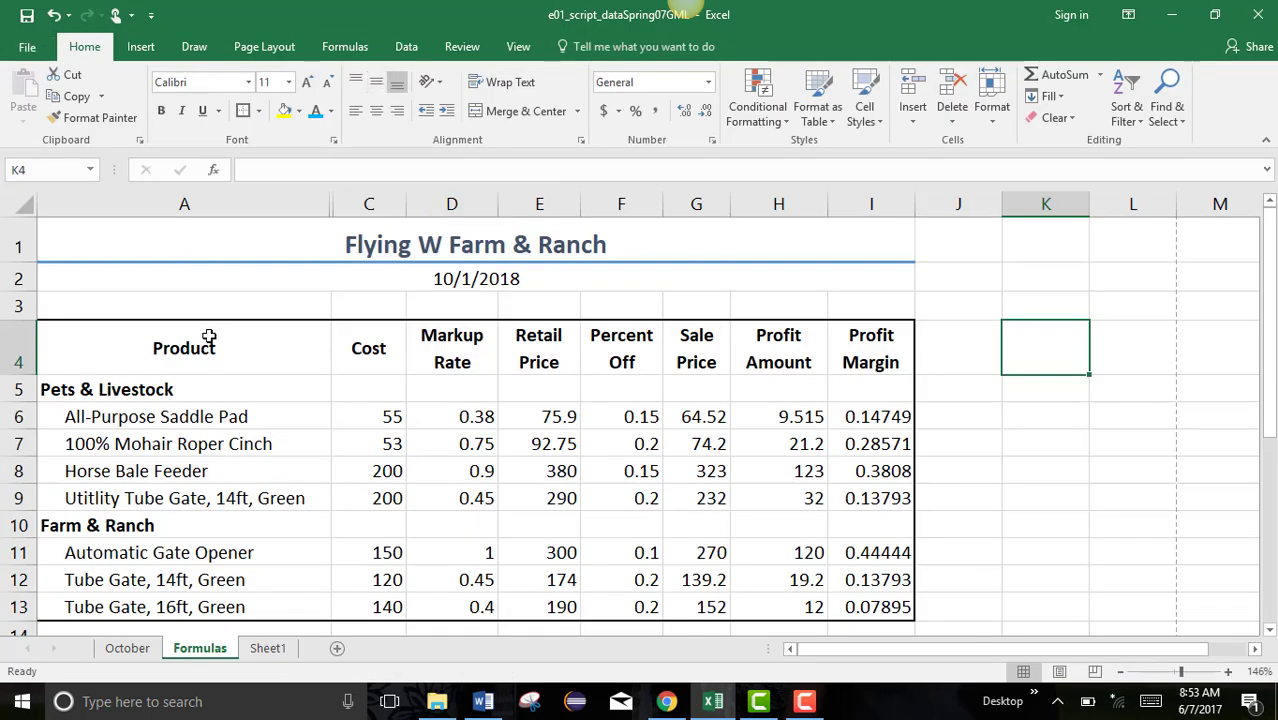
# - Fill the column headings in A4:I4 with the lightest tint of the theme color Blue, Accent 1
pyautogui.moveTo(209, 337); pyautogui.dragTo(849, 330)
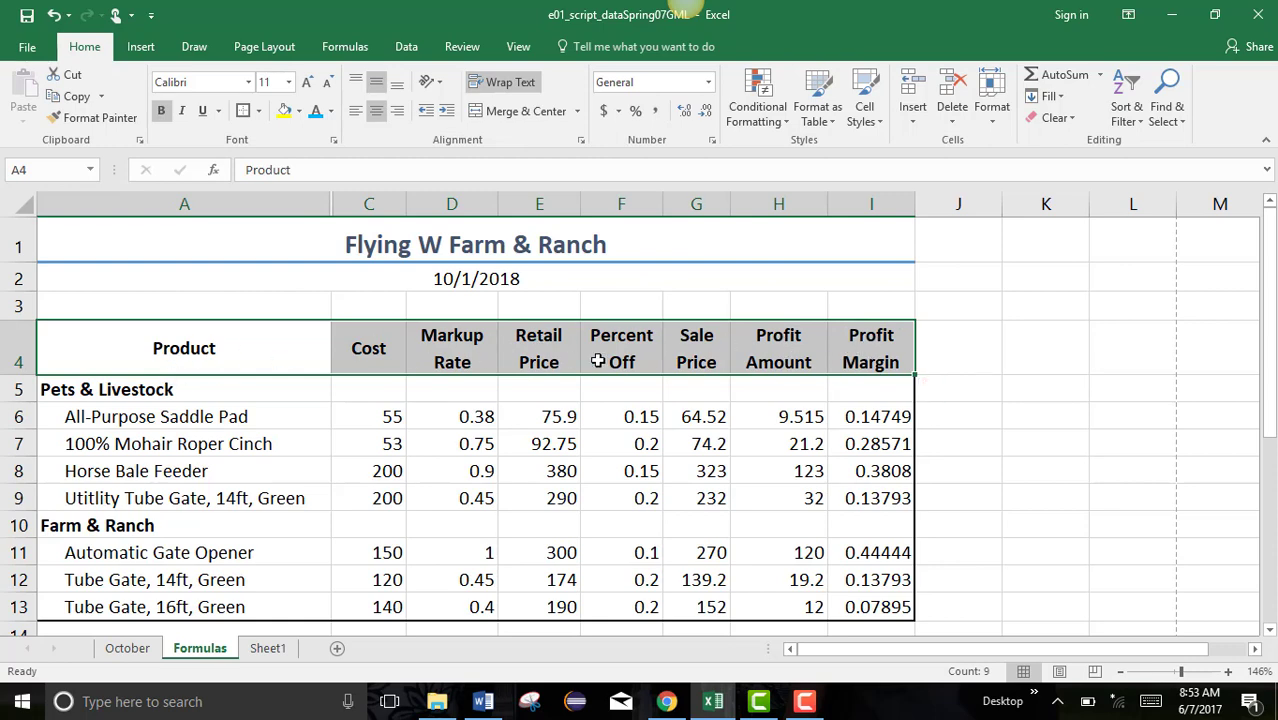
pyautogui.click(298, 111)
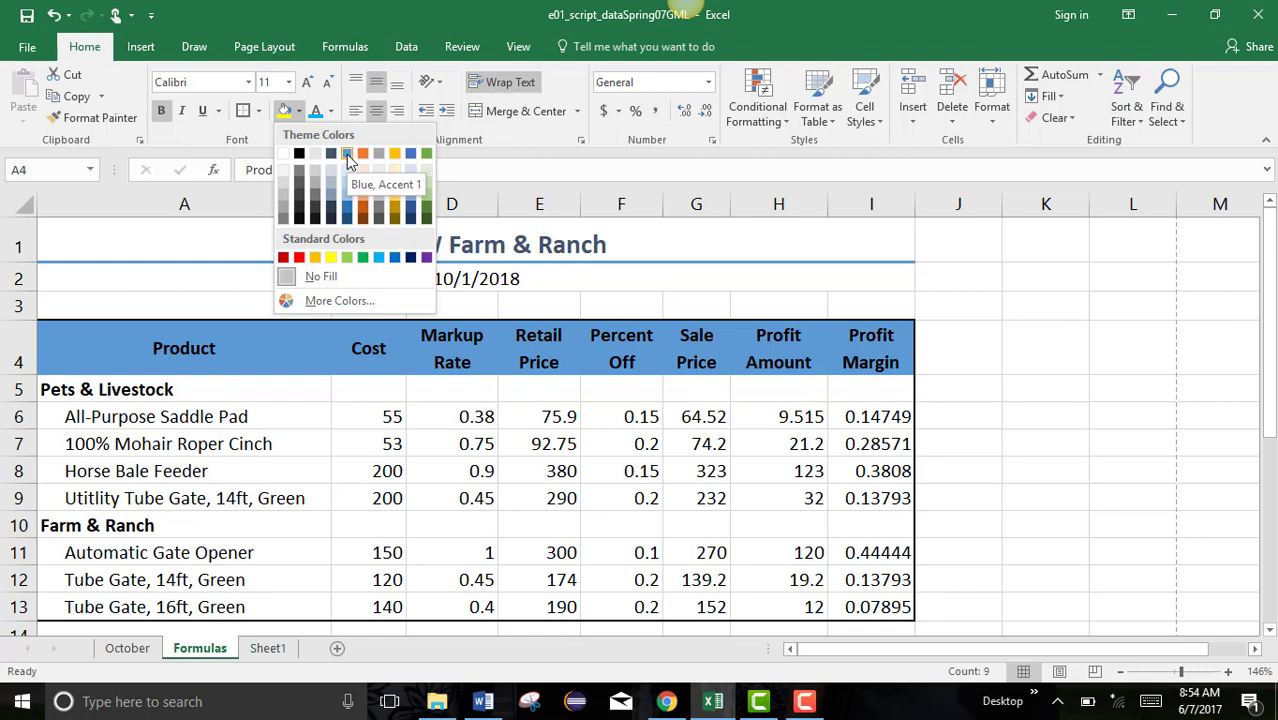
pyautogui.click(346, 172)
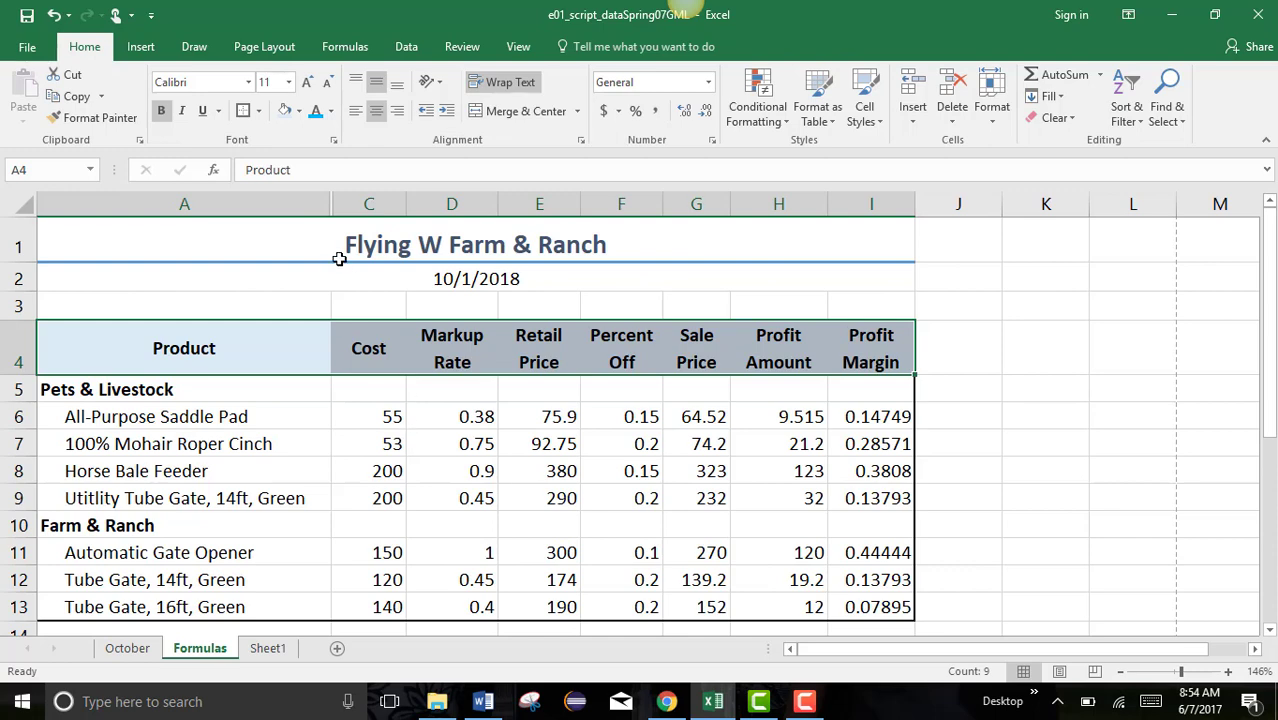
pyautogui.click(335, 297)
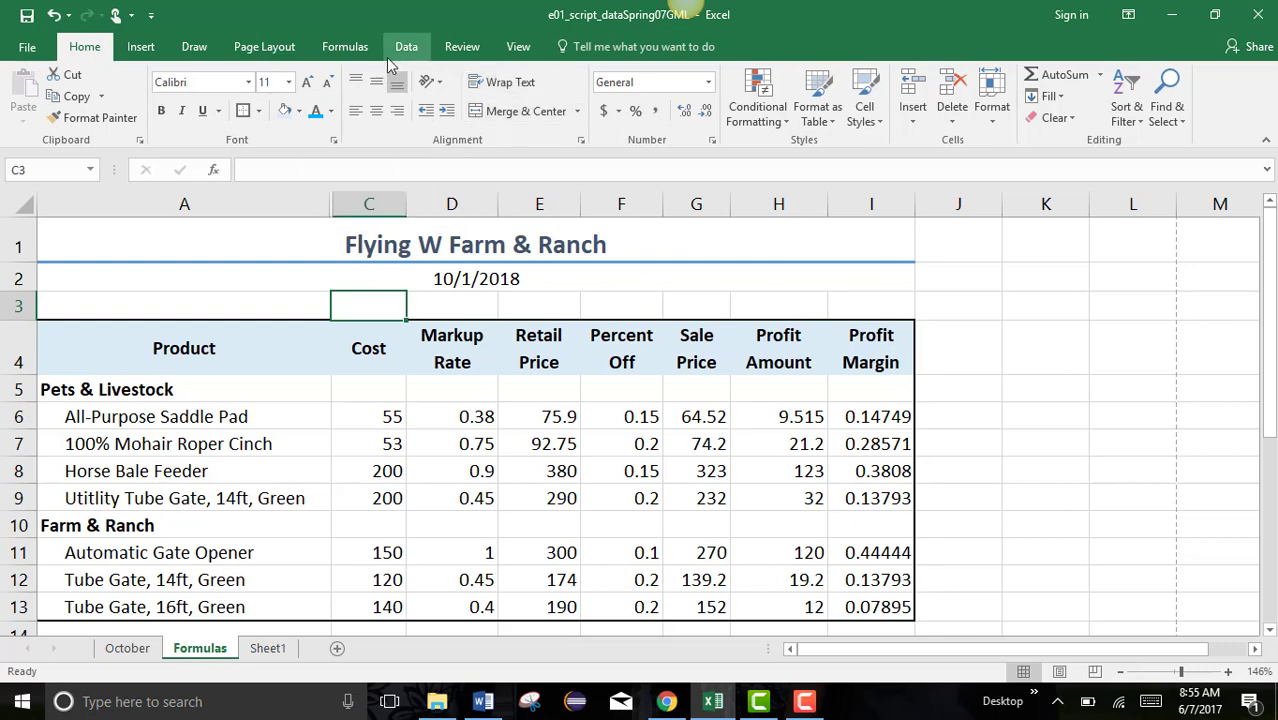
pyautogui.click(565, 410)
pyautogui.moveTo(251, 354); pyautogui.dragTo(862, 340)
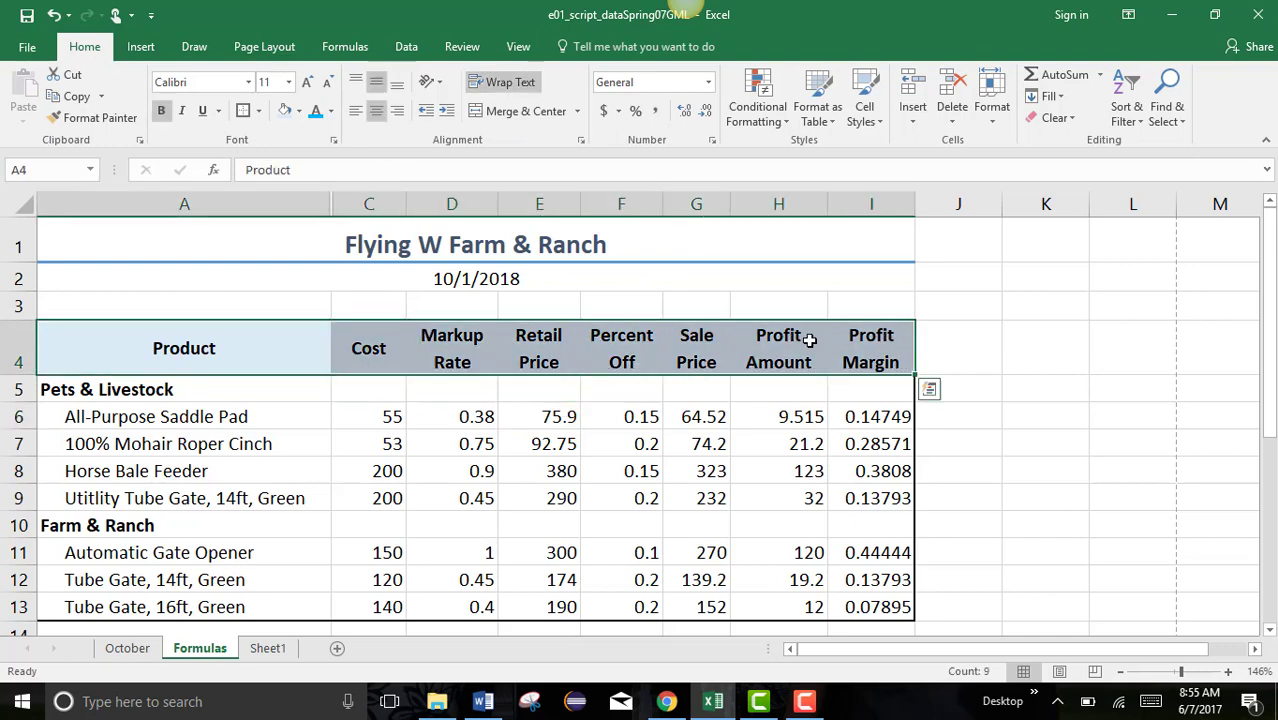
pyautogui.click(231, 301)
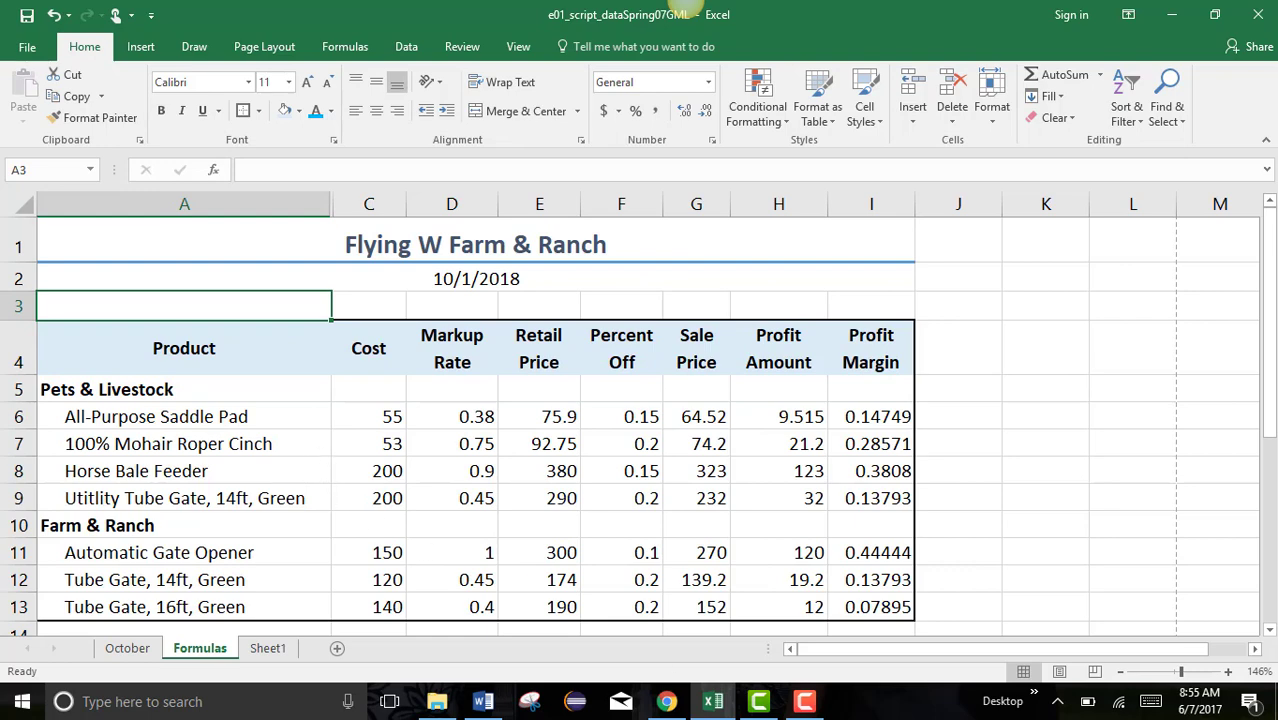
pyautogui.click(813, 705)
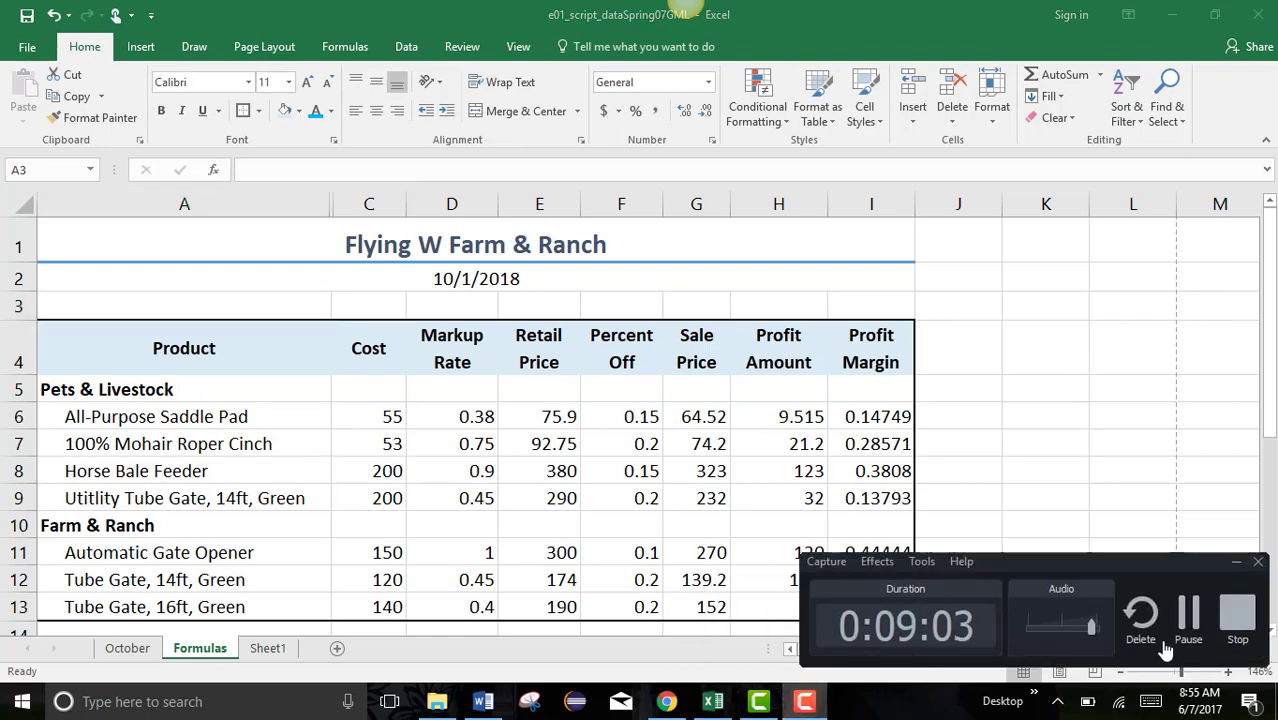